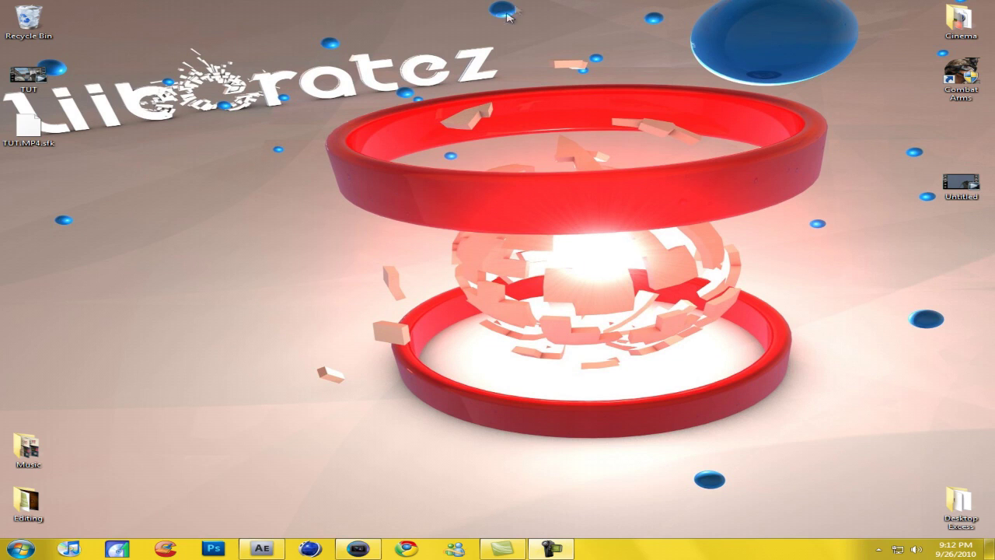
drag(447, 2, 551, 48)
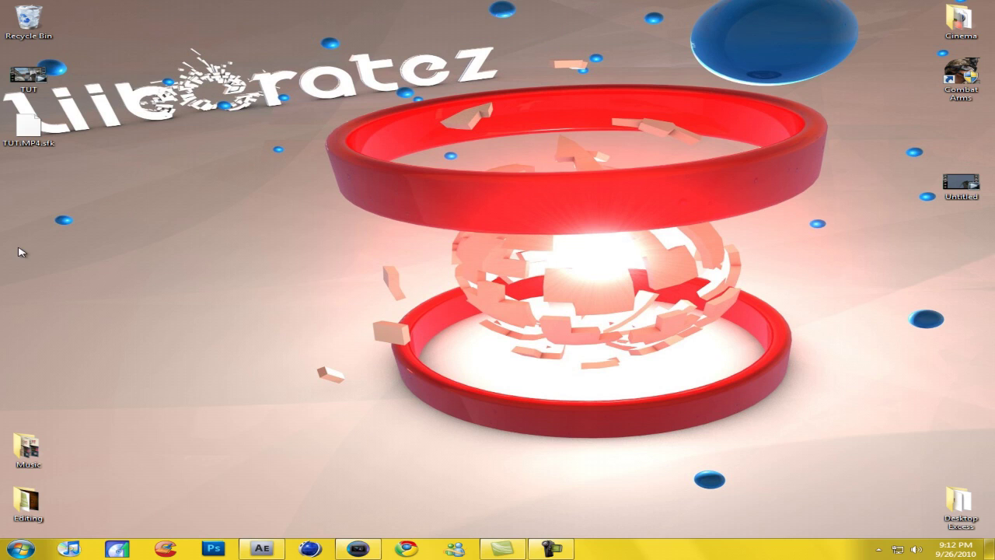
mouse_move(950, 191)
mouse_down()
mouse_move(541, 242)
mouse_move(443, 382)
mouse_move(808, 291)
mouse_move(335, 178)
mouse_move(373, 172)
mouse_move(666, 225)
mouse_move(954, 187)
mouse_up()
drag(335, 125, 29, 7)
click(247, 129)
- Open the TUT video from the desktop, rewind it, play it through to review the gun footage, and close the player
double_click(23, 78)
double_click(23, 80)
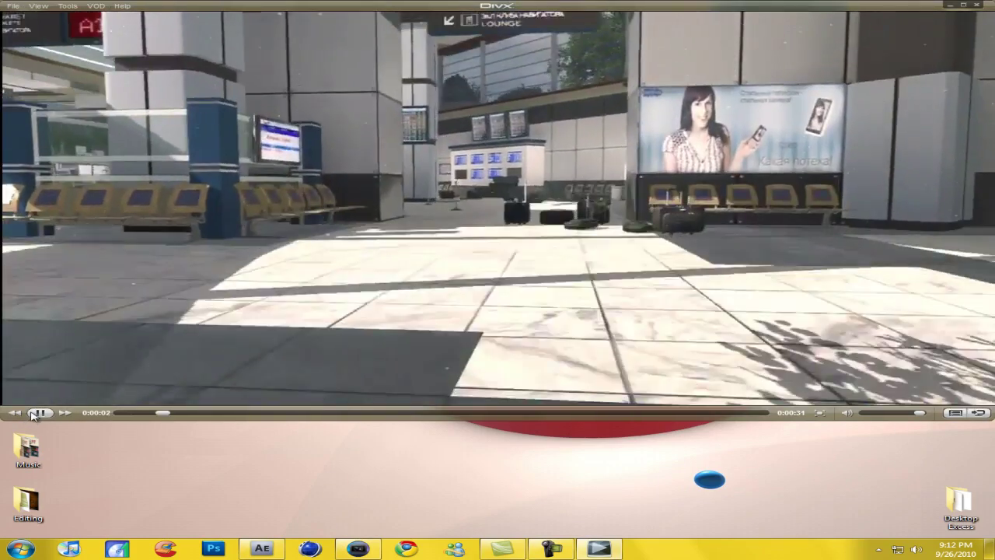
click(35, 413)
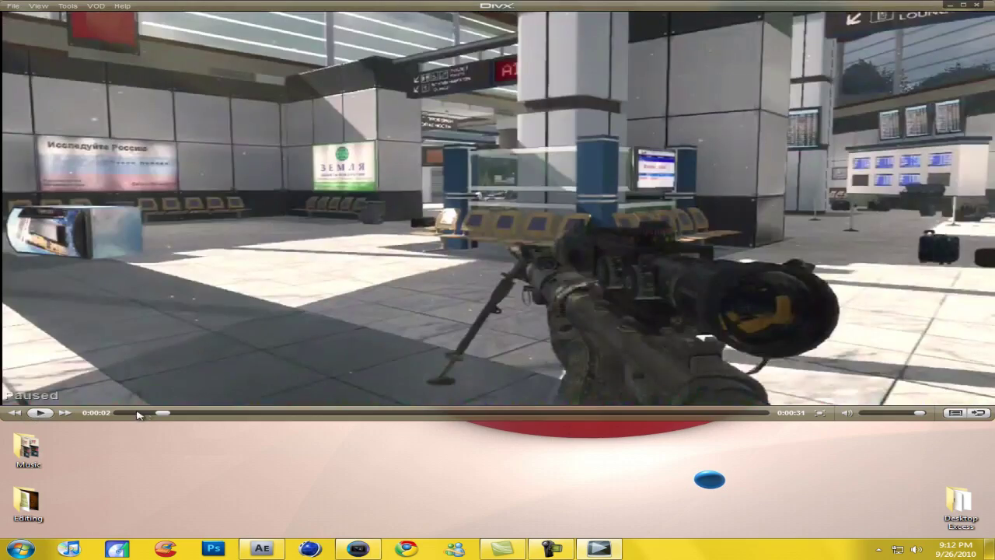
drag(168, 410, 132, 419)
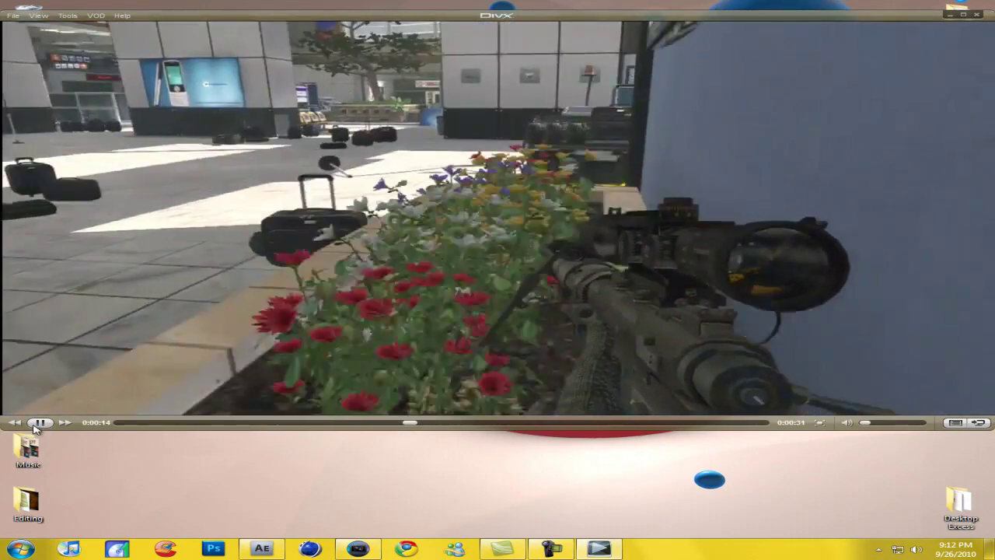
key(space)
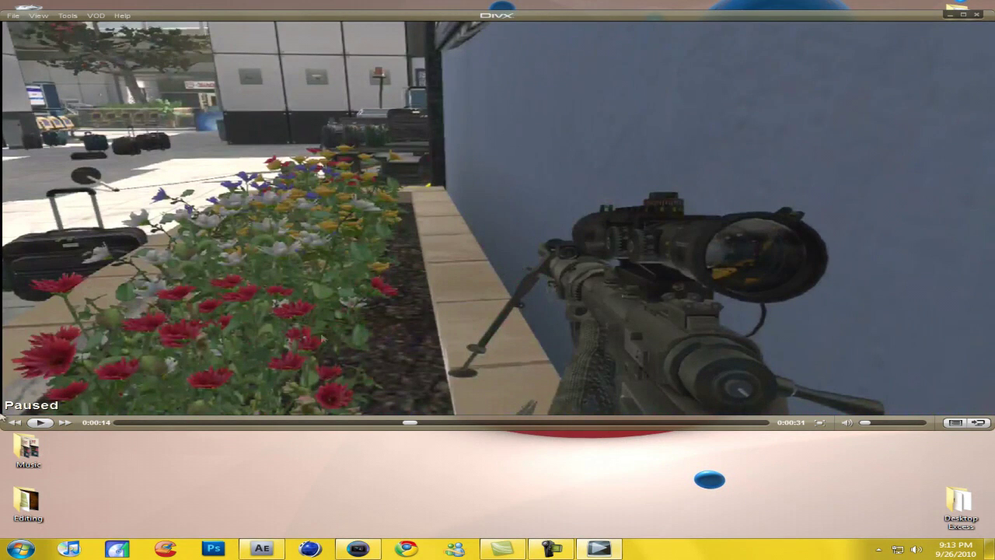
click(39, 422)
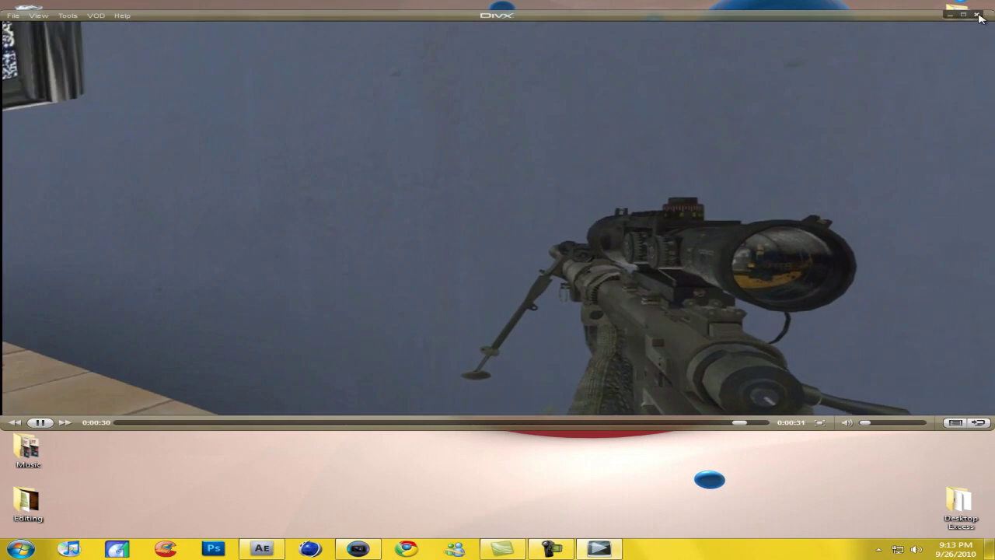
click(976, 14)
drag(622, 144, 426, 356)
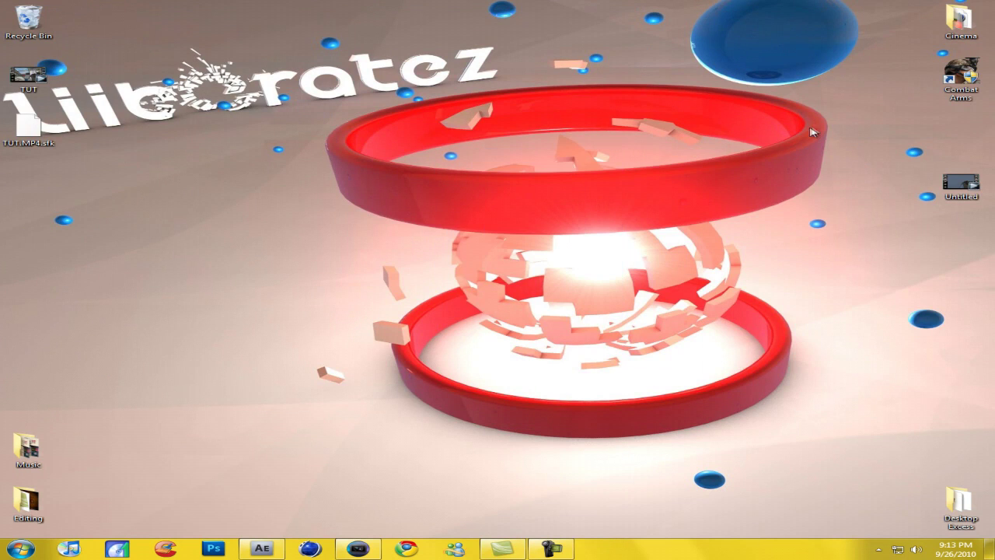
drag(960, 183, 941, 186)
drag(485, 153, 339, 162)
- Add the TUT video from the desktop to the start of the Vegas Pro timeline
drag(29, 74, 206, 342)
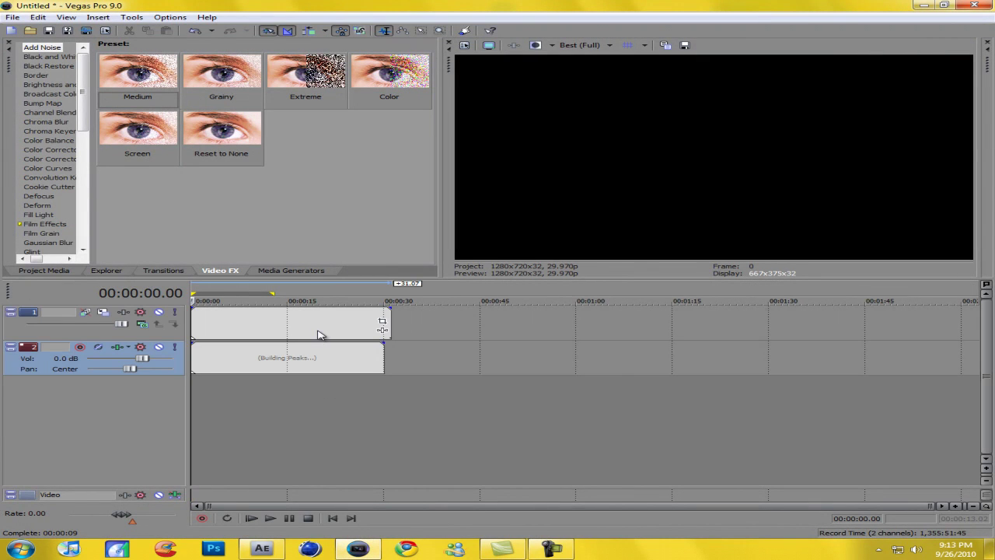
click(317, 325)
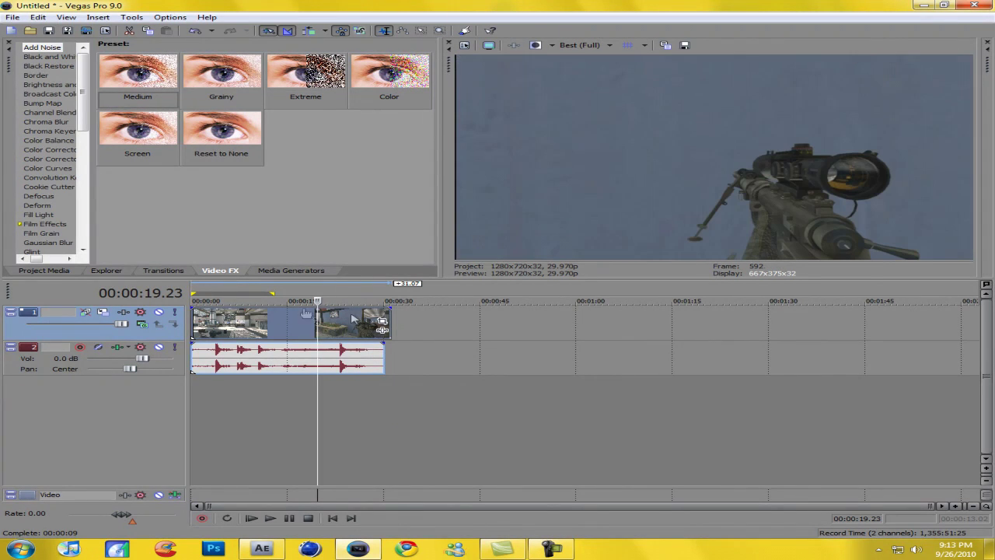
- Crop the TUT event's left edge to a width of 1,909.0 and make the picture fill the whole frame
click(384, 323)
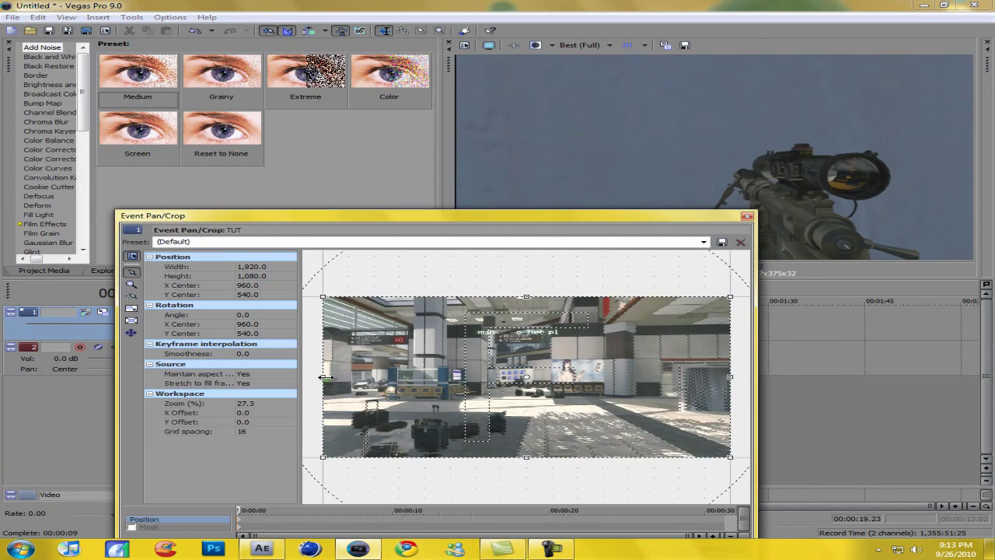
drag(325, 377, 326, 376)
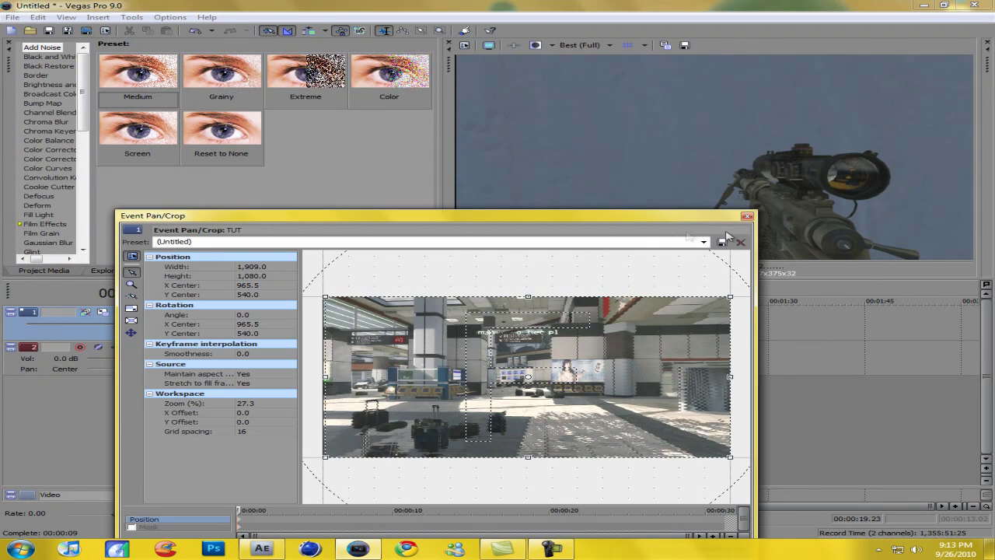
click(749, 216)
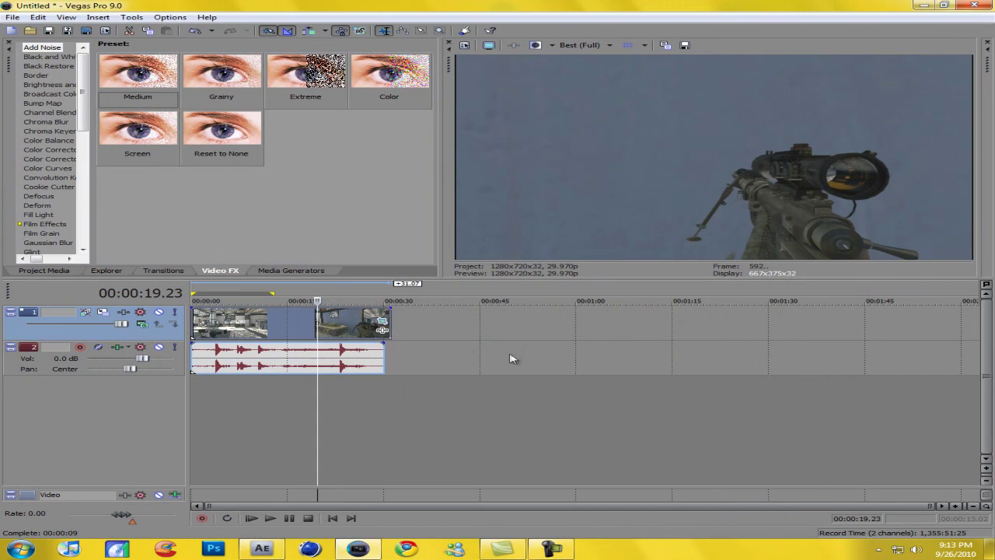
right_click(369, 319)
mouse_move(528, 247)
click(602, 285)
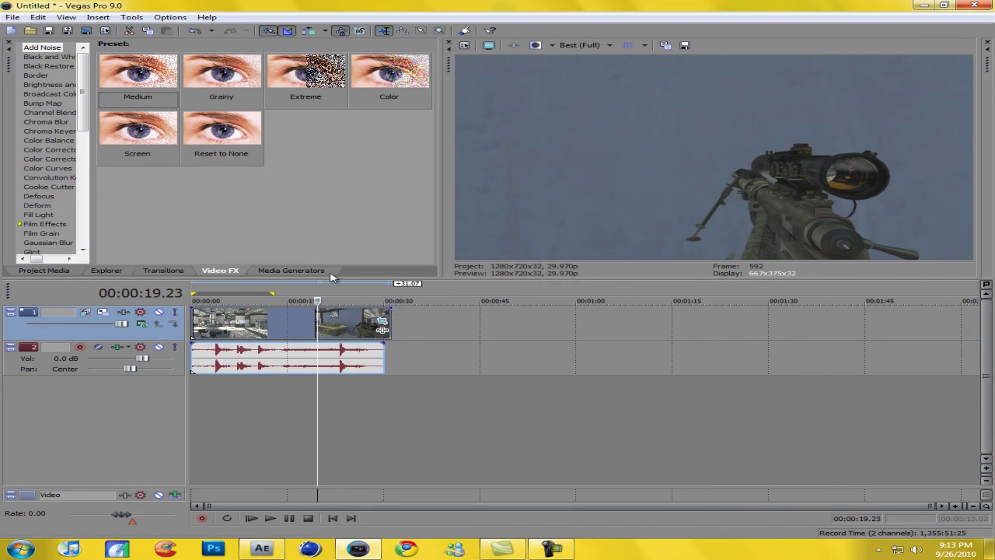
- Split the TUT clip at 00:00:25.12, just before the rifle starts moving
key(Right)
key(Right)
key(Right)
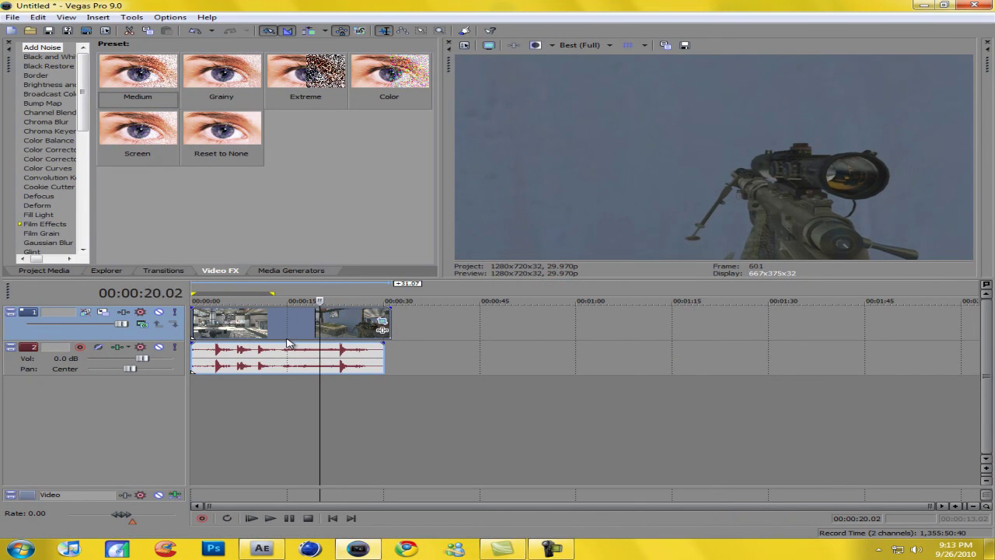
scroll(289, 334, up, 5)
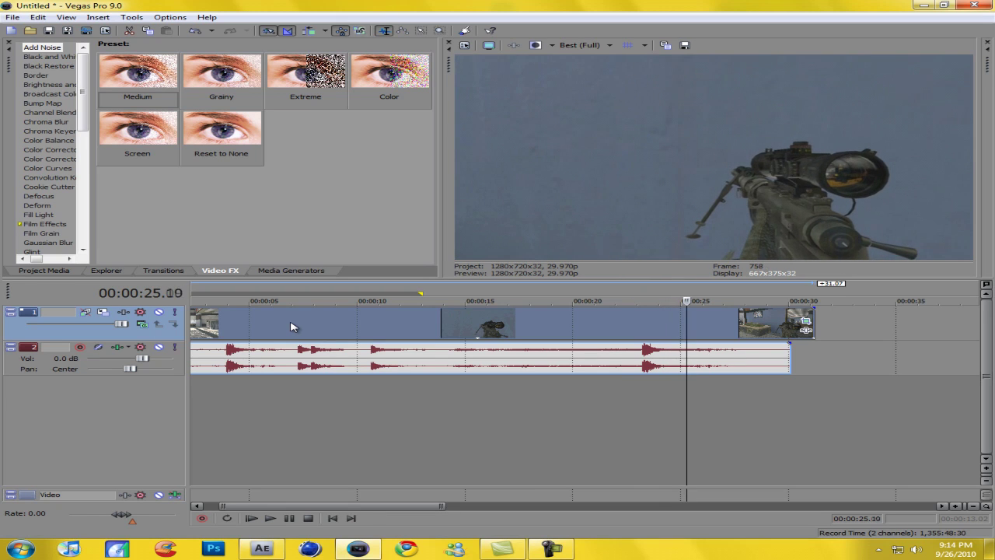
key(Left)
key(Left)
key(Left)
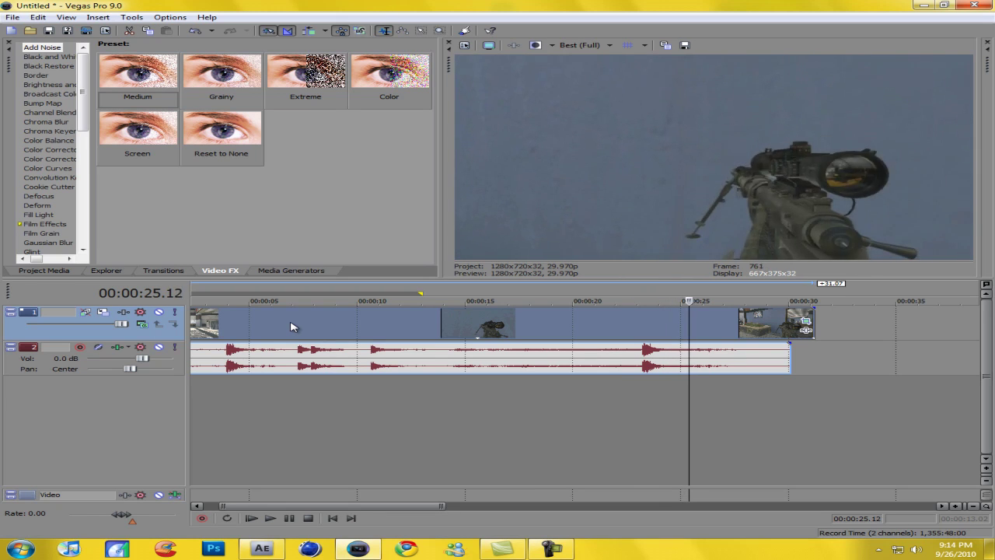
key(Right)
key(Right)
key(Left)
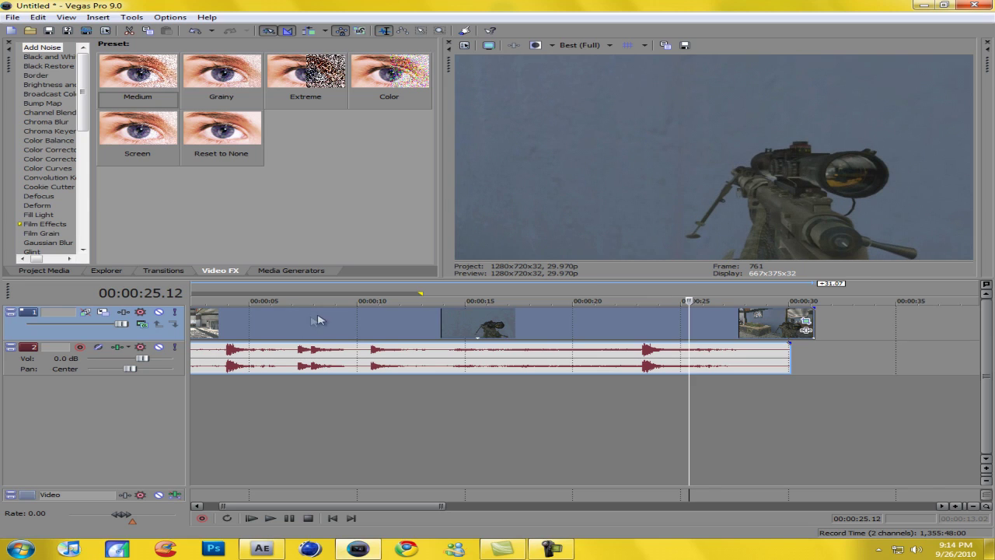
key(s)
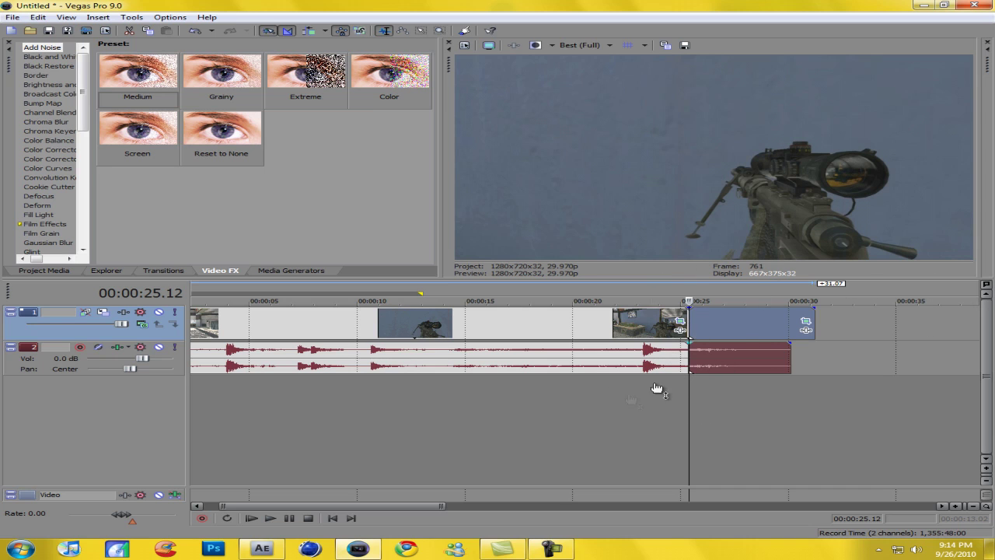
- Split the clip again at 00:00:28.16, where the scope faces the camera, to isolate the gun movement
key(Right)
key(Right)
key(Right)
key(Right)
scroll(909, 336, down, 3)
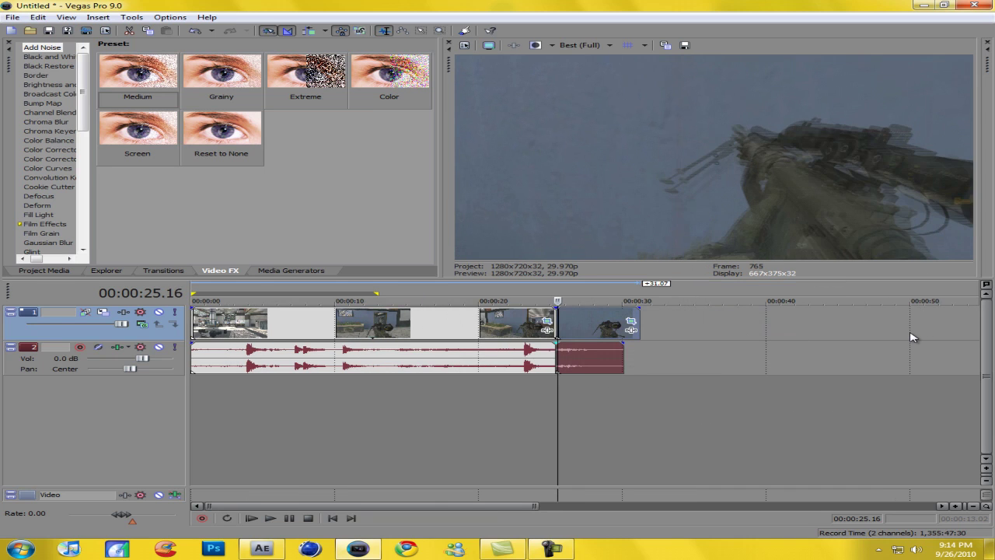
key(Right)
key(Right)
key(Right)
key(Right)
key(Right)
key(Right)
key(Right)
key(Right)
key(Right)
key(Right)
key(Right)
key(Right)
key(Right)
key(Right)
key(Right)
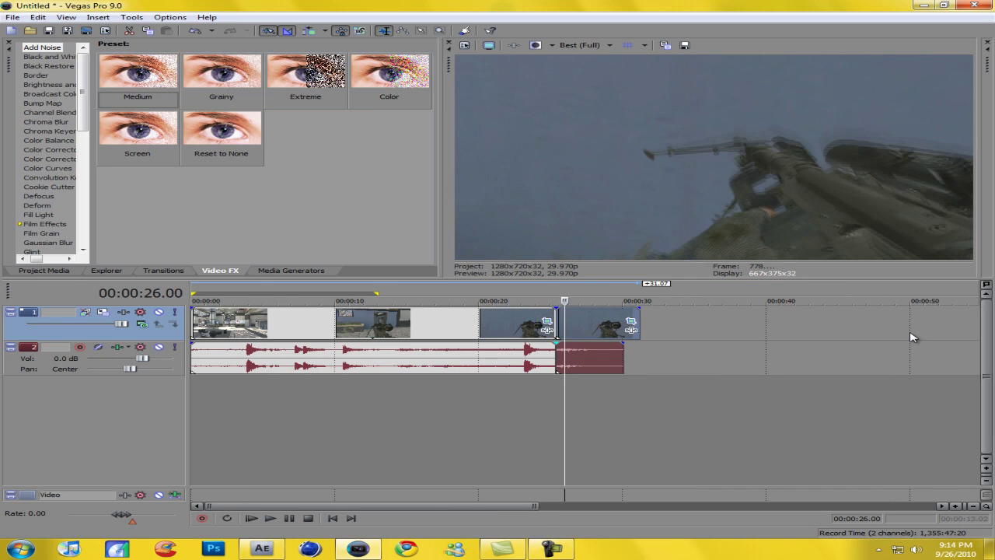
key(Right)
key(Right)
key(Right)
key(Right)
key(Right)
key(Right)
key(Right)
key(Right)
key(Right)
key(Right)
key(Right)
key(Right)
key(Right)
key(Right)
key(Right)
key(Right)
key(Right)
key(Right)
key(Right)
key(Right)
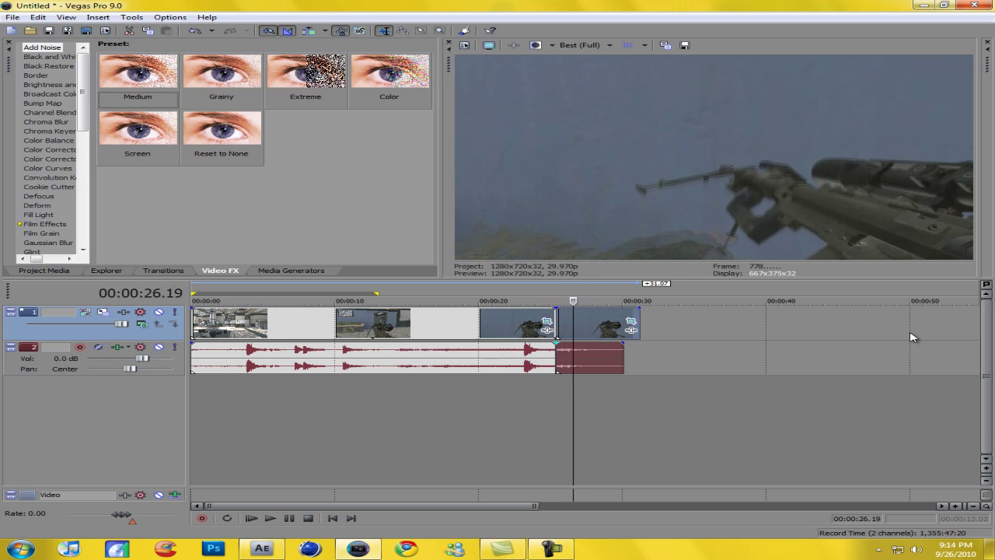
key(Right)
key(Right)
key(Right)
key(Right)
key(Right)
key(Right)
key(Right)
key(Right)
key(Right)
key(Right)
key(Right)
key(Right)
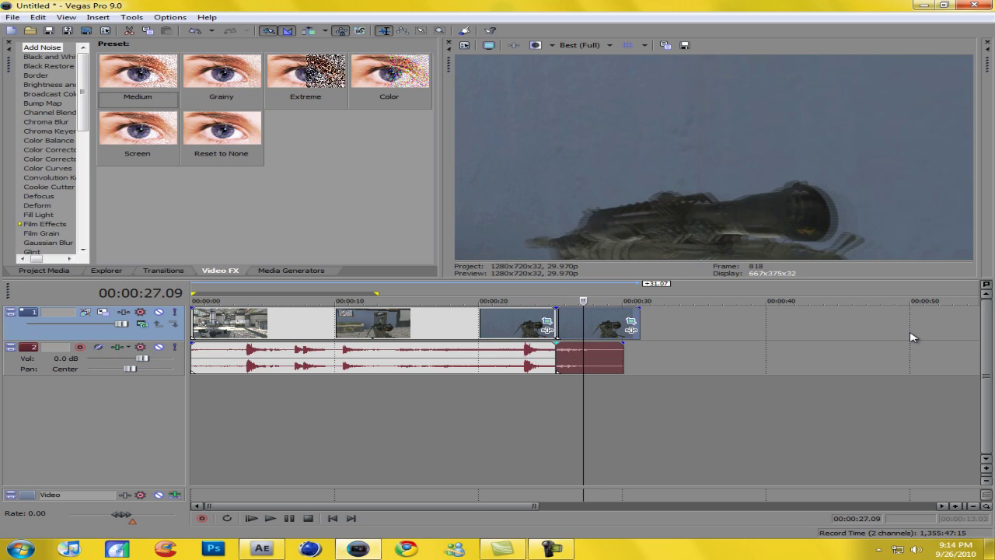
key(Right)
key(Right)
key(Right)
key(Right)
key(Right)
key(Right)
key(Right)
key(Right)
key(Right)
key(Right)
key(Right)
key(Right)
key(Right)
key(Right)
key(Right)
key(Right)
key(Right)
key(Right)
key(Right)
key(Right)
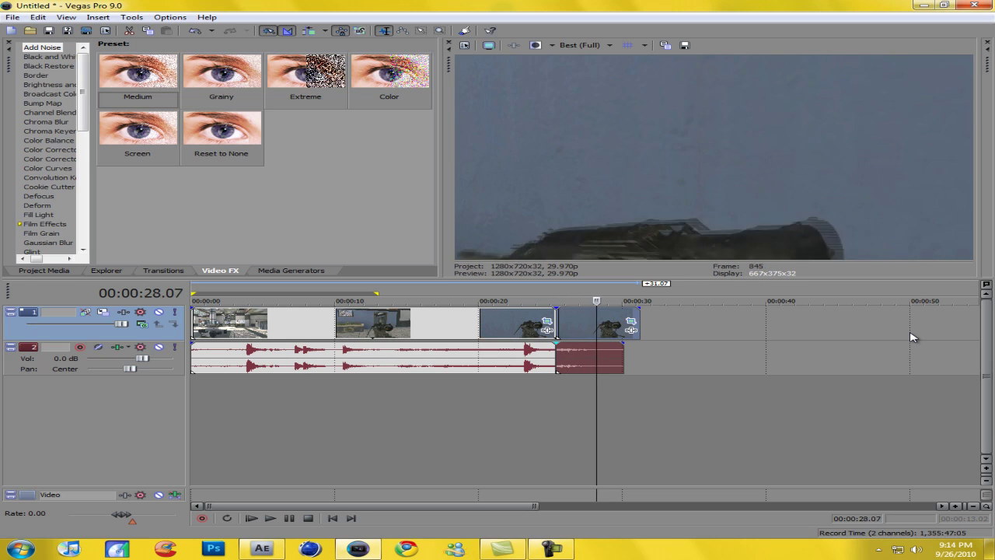
key(Right)
key(Right)
key(Right)
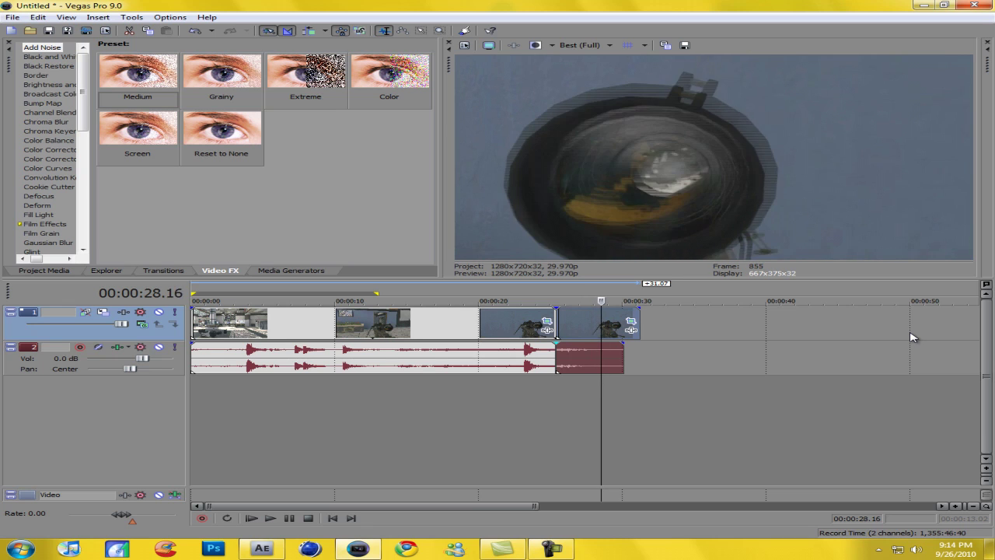
key(Right)
key(Right)
key(Left)
key(Left)
key(Right)
key(Left)
key(s)
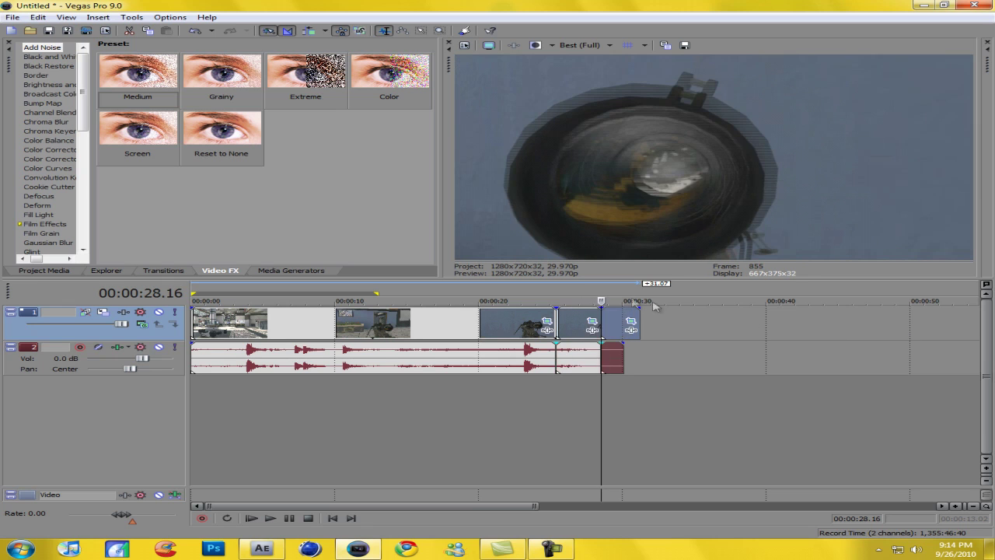
- Set the loop region to the segment between the two splits and render it as Sony AVC with the HD PVR BOI template, overwriting Untitled.mp4
drag(376, 293, 600, 293)
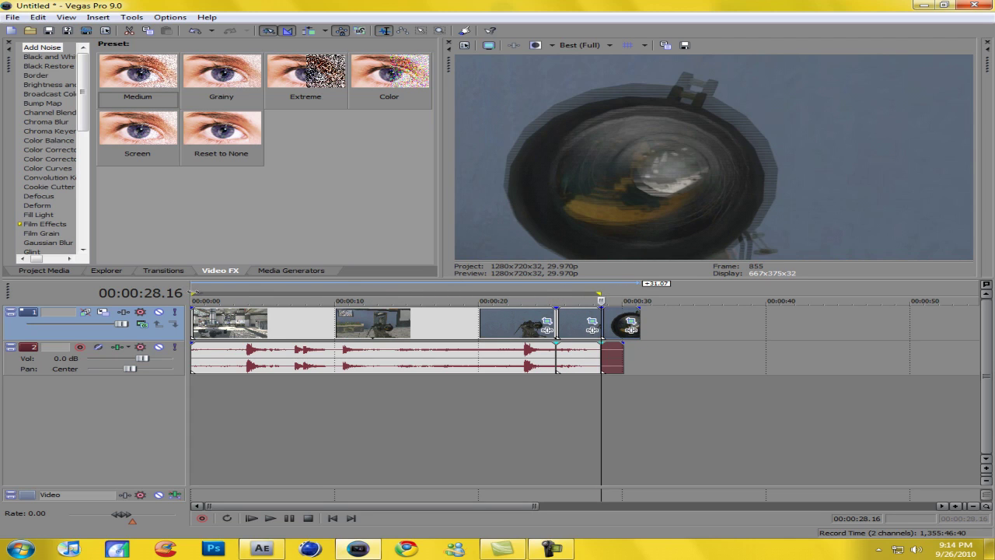
drag(193, 293, 558, 293)
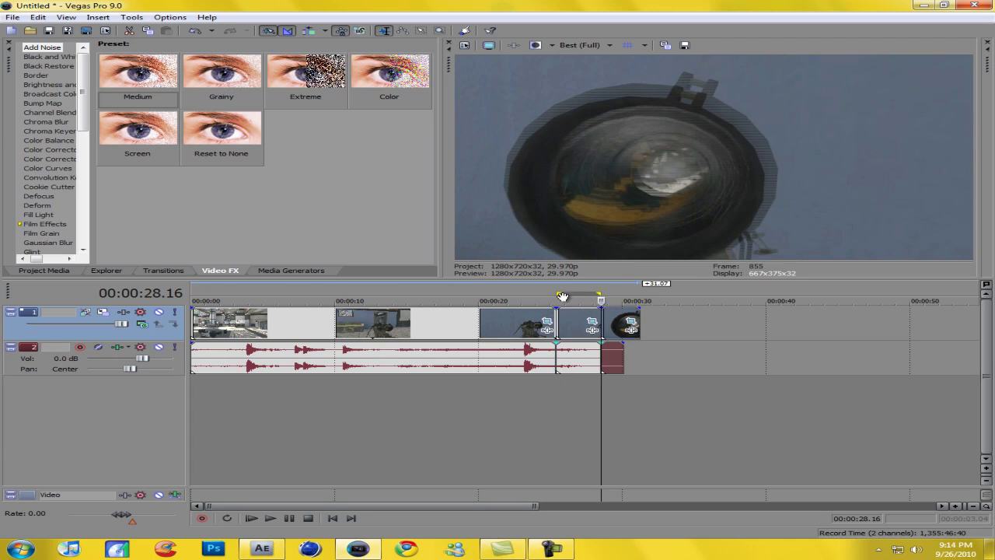
click(100, 30)
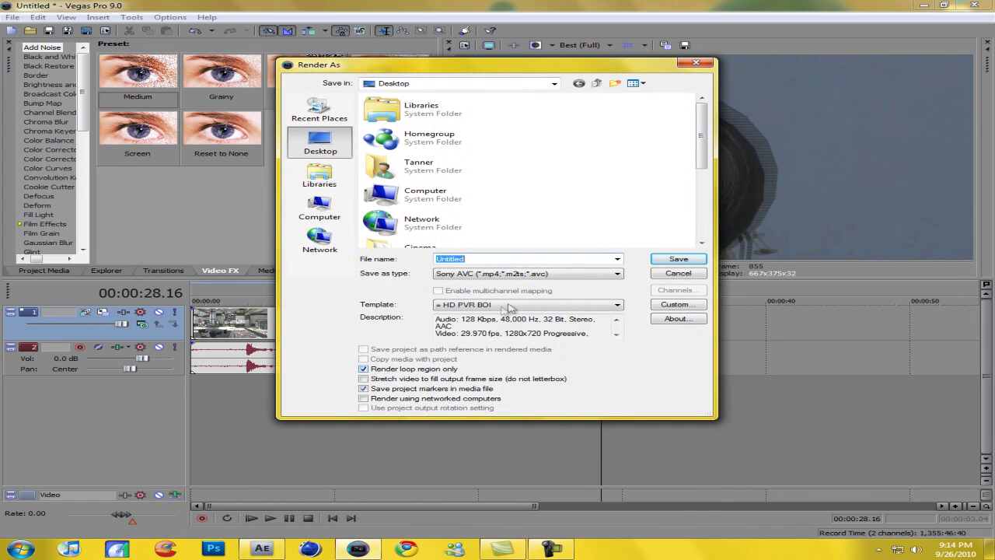
click(678, 260)
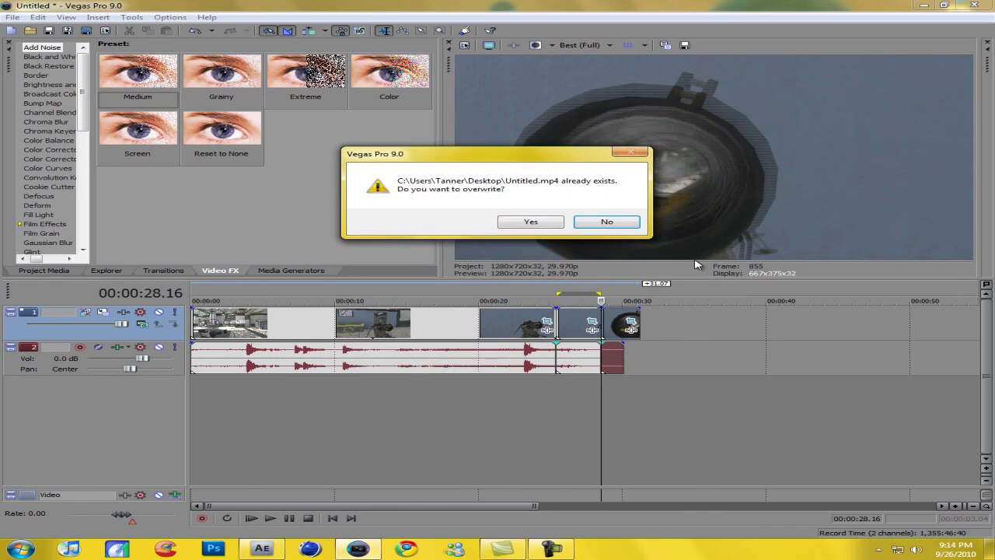
click(521, 224)
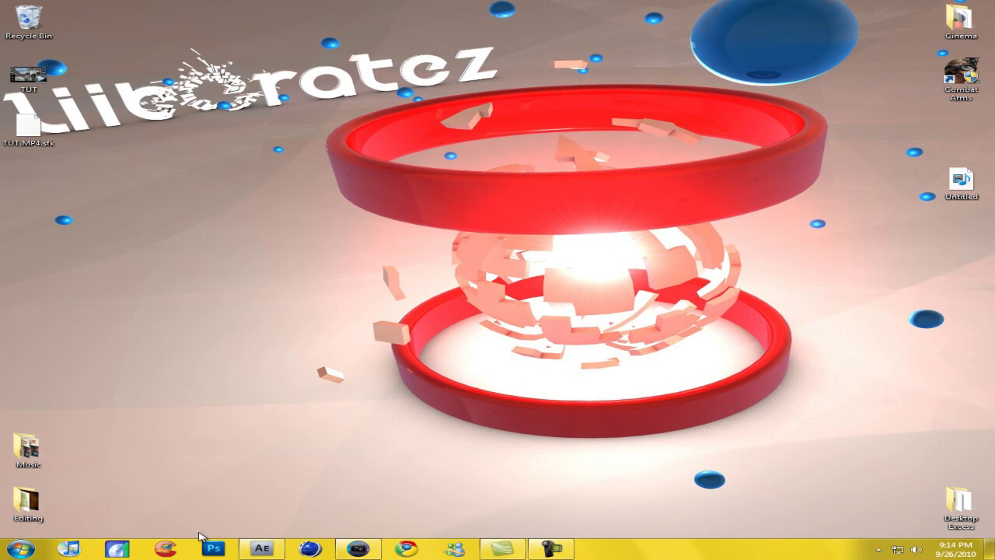
- Import the rendered Untitled.mp4 from the desktop into After Effects and create a composition from it
drag(451, 29, 627, 106)
drag(425, 92, 244, 284)
mouse_move(961, 186)
mouse_down()
mouse_move(445, 196)
mouse_move(574, 341)
mouse_move(348, 451)
mouse_move(261, 537)
mouse_move(263, 548)
mouse_move(99, 191)
mouse_move(82, 196)
mouse_up()
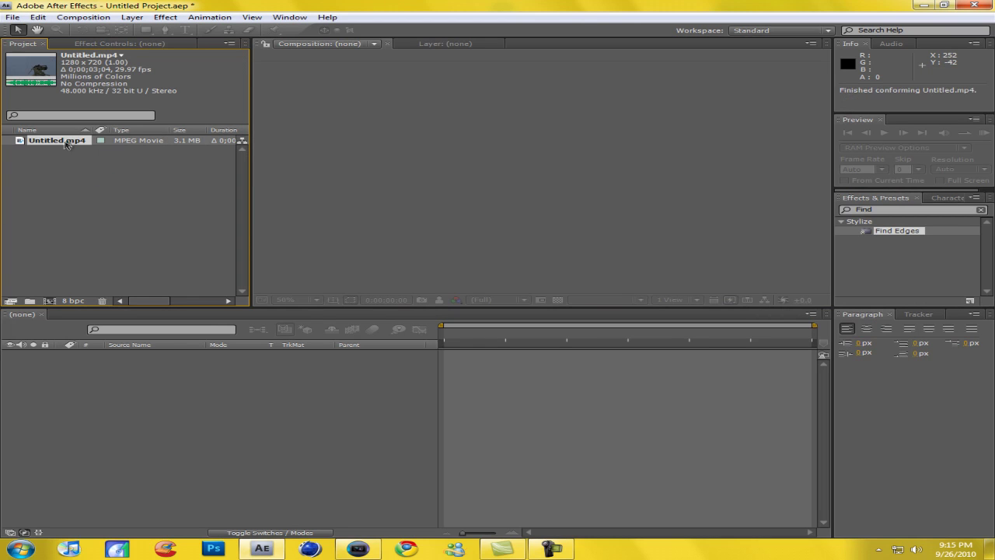
drag(145, 445, 144, 446)
click(548, 549)
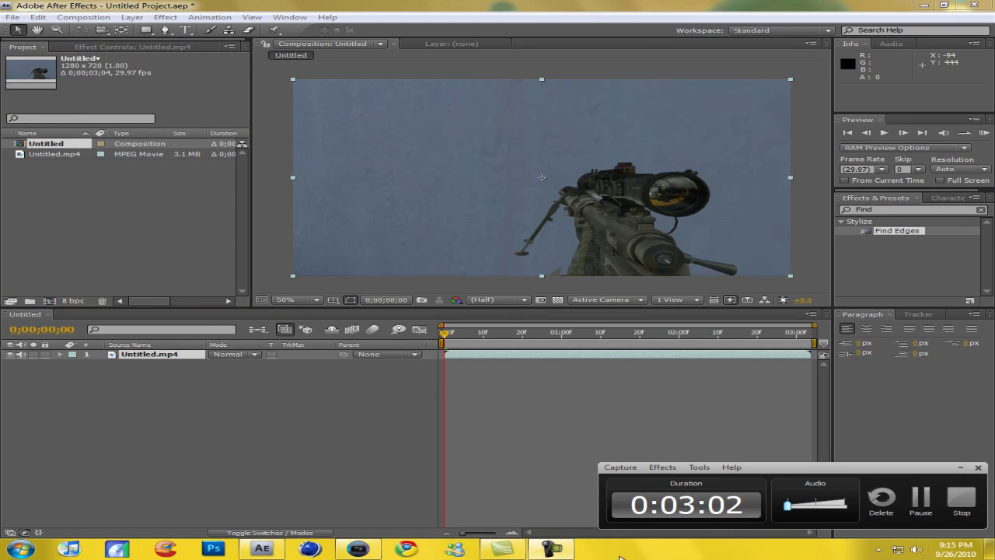
click(550, 549)
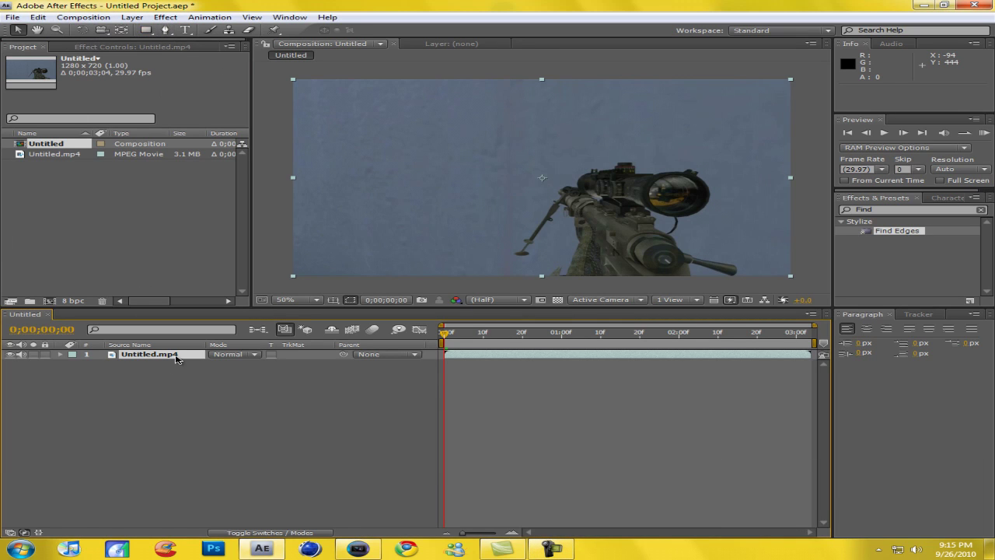
- Apply a Linear Color Key to the Untitled.mp4 layer and sample the blue-grey wall behind the rifle as the key color
click(178, 356)
click(164, 17)
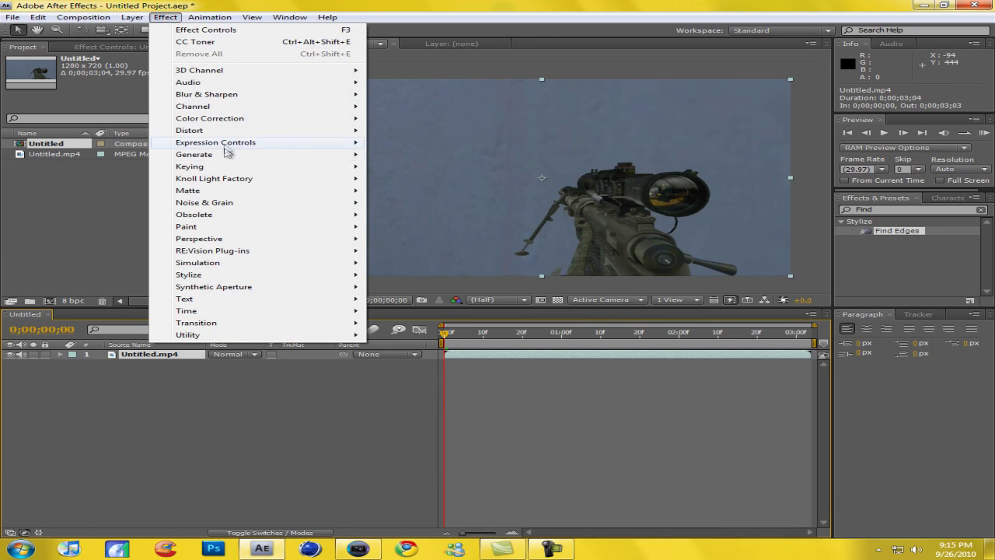
mouse_move(311, 172)
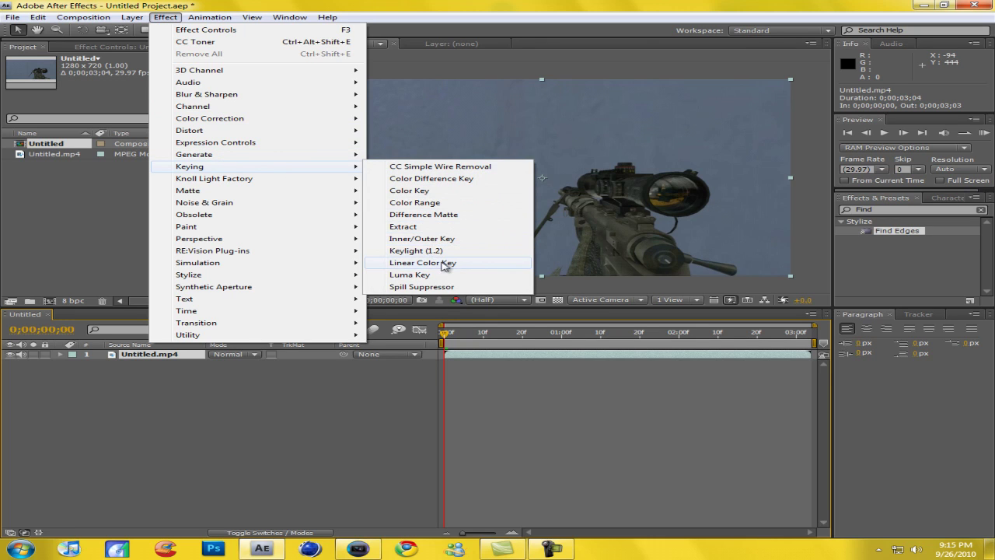
click(448, 262)
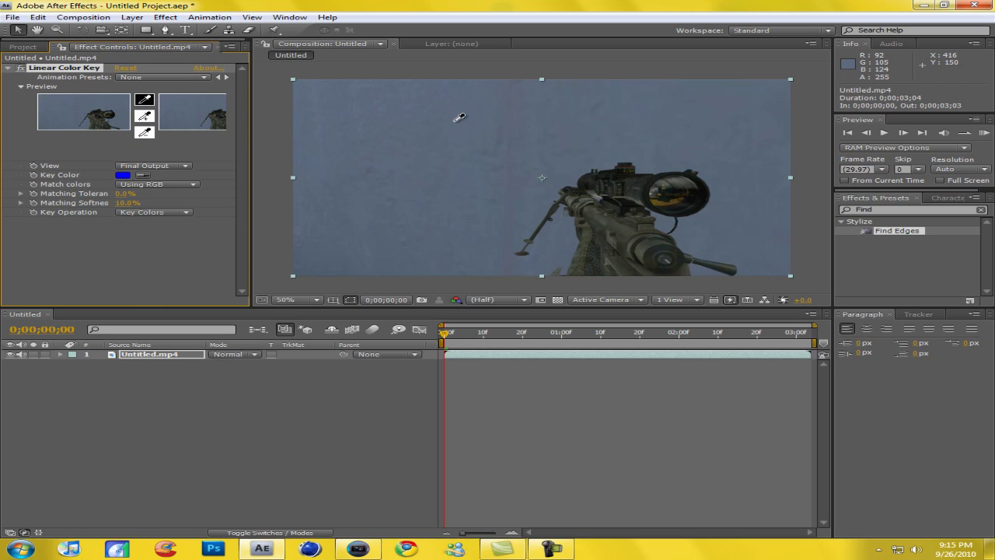
click(456, 121)
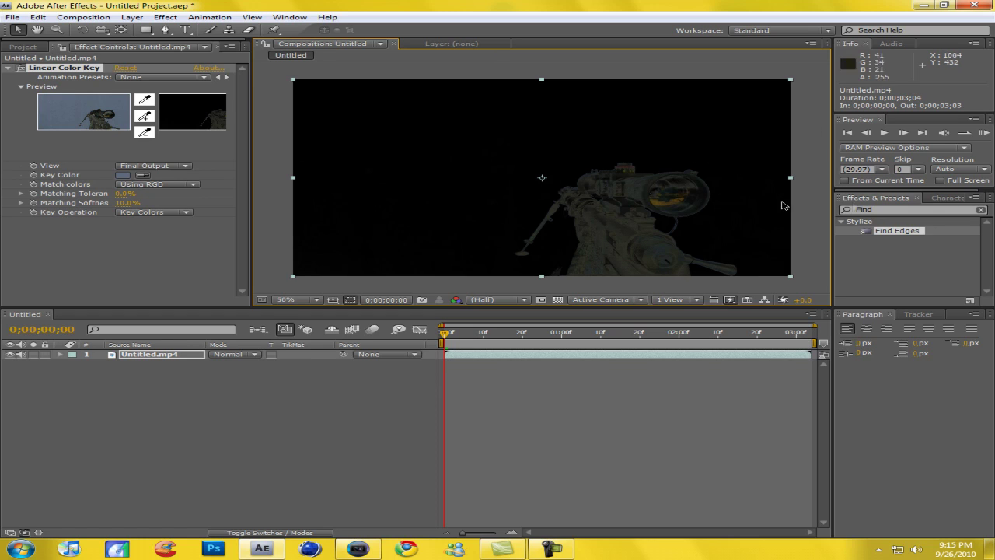
- Search the effects for "find" and apply Find Edges to the keyed rifle clip
drag(919, 209, 797, 208)
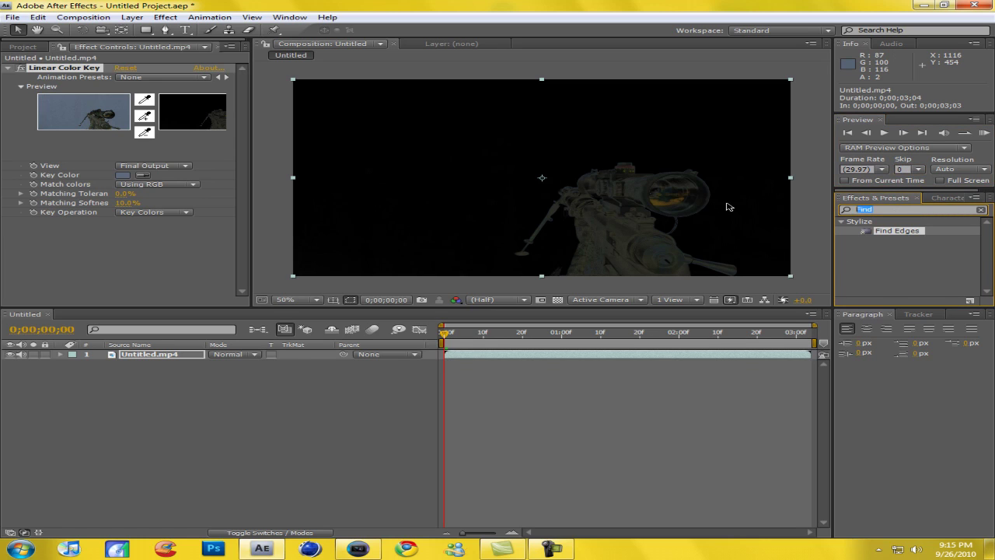
text(find)
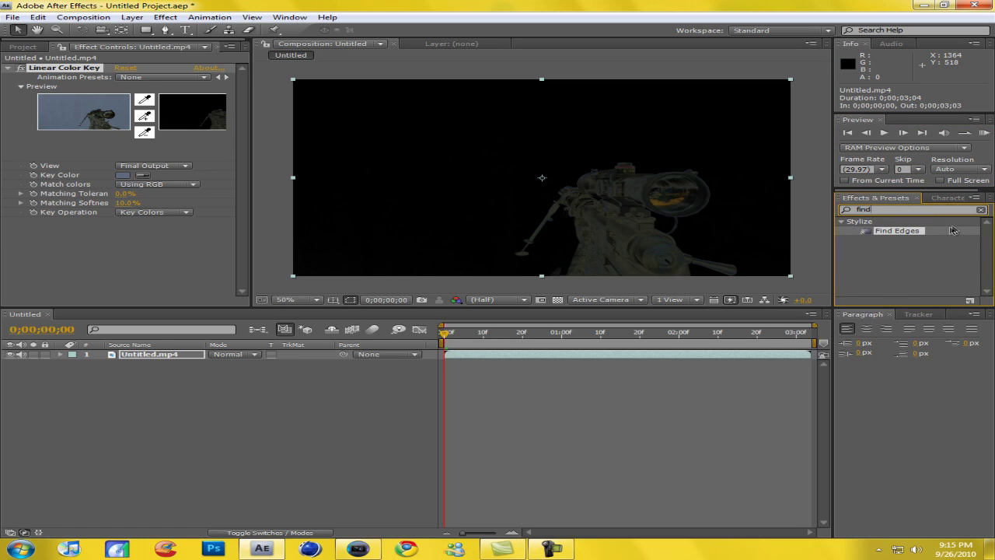
drag(925, 233, 710, 249)
drag(549, 204, 550, 204)
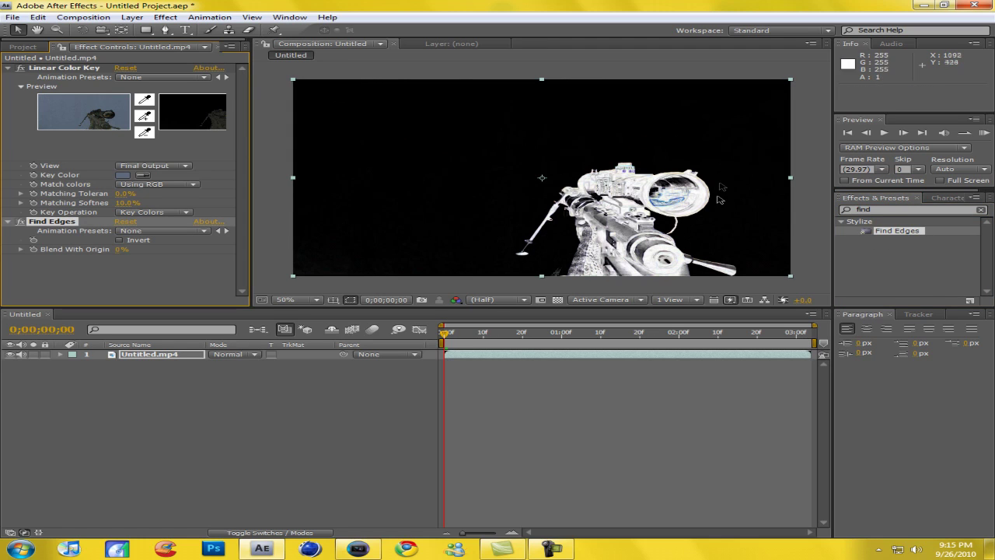
- Add the CC Toner color correction effect to the layer and set its Highlights color to black
click(164, 18)
mouse_move(219, 118)
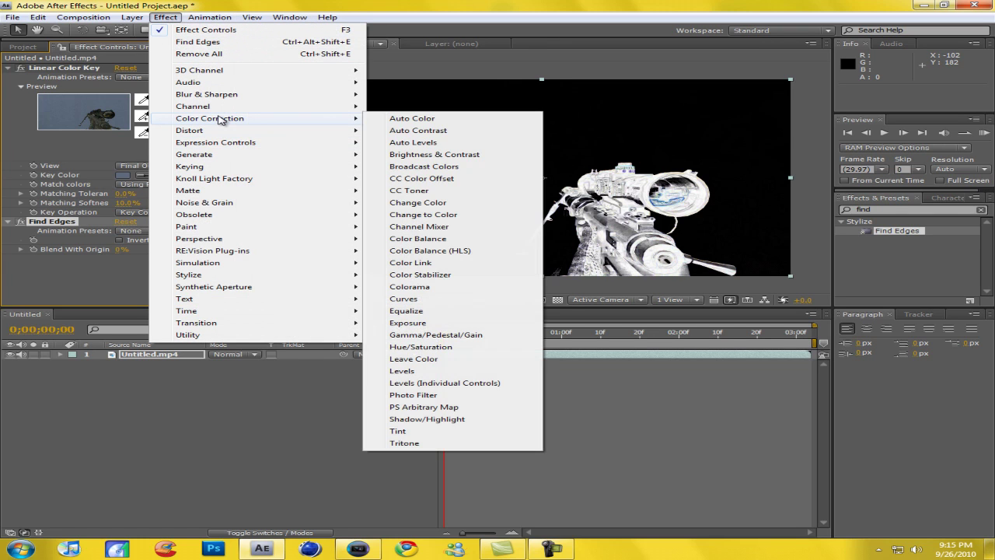
click(431, 190)
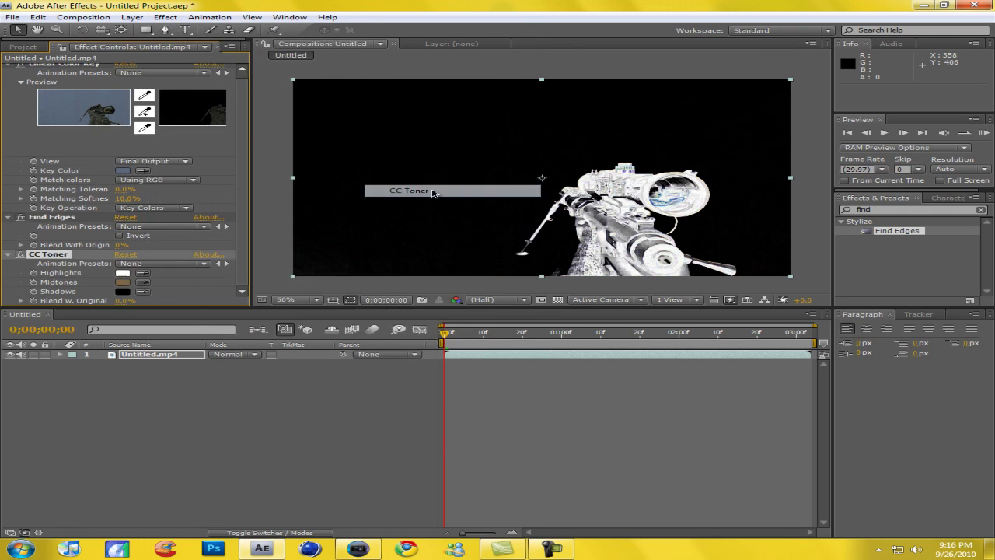
click(123, 273)
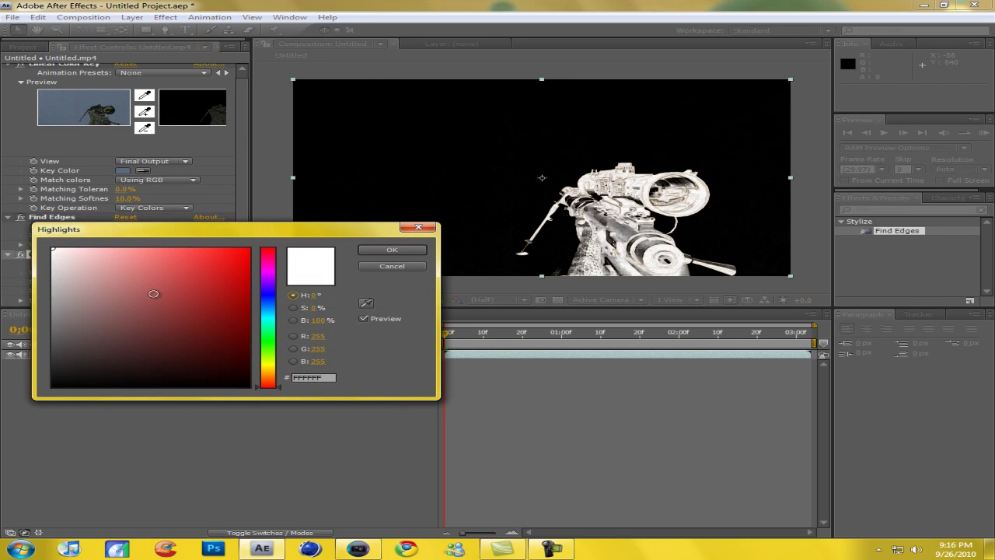
drag(153, 294, 265, 392)
click(387, 251)
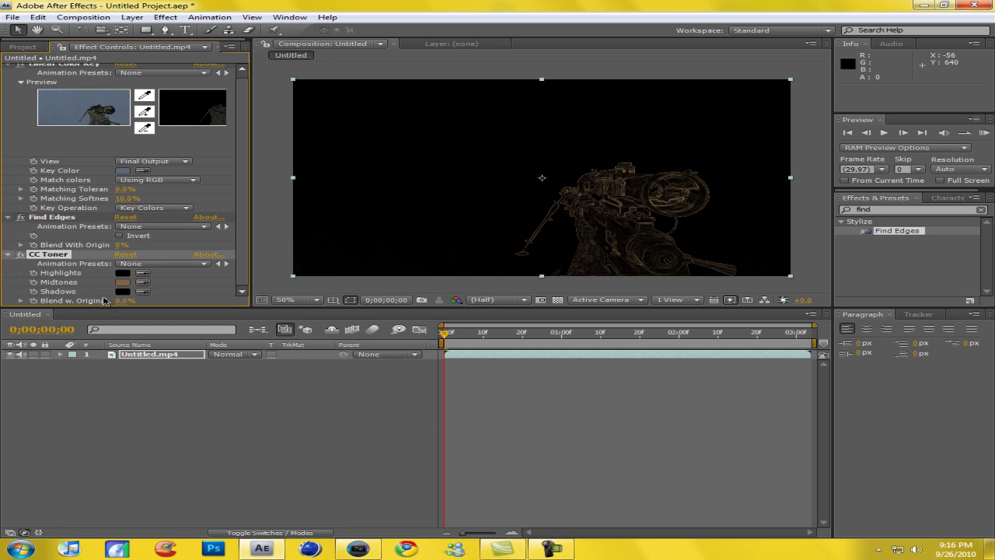
- Set CC Toner's Midtones to a fully saturated blue and its Shadows to 0066FF
click(122, 282)
click(268, 296)
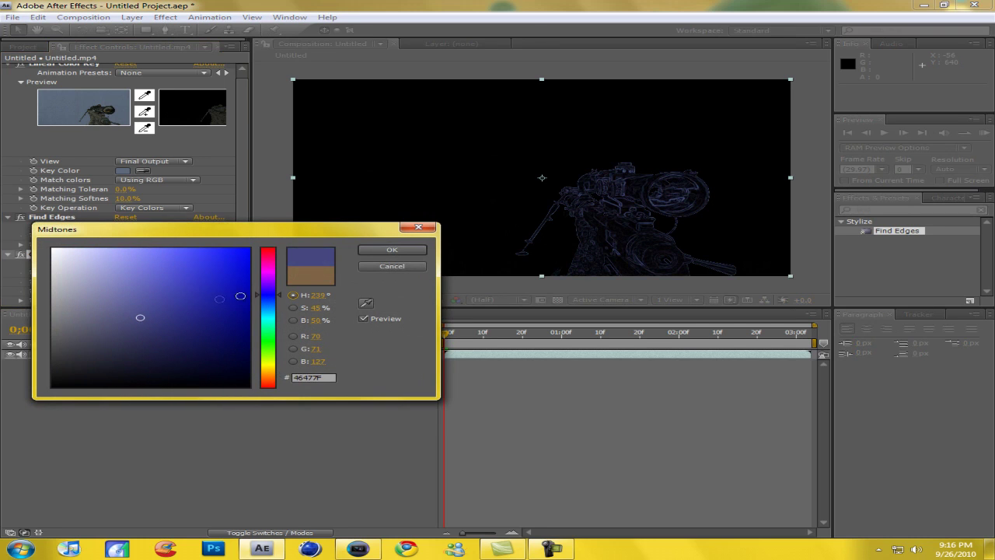
drag(240, 294, 247, 249)
click(400, 249)
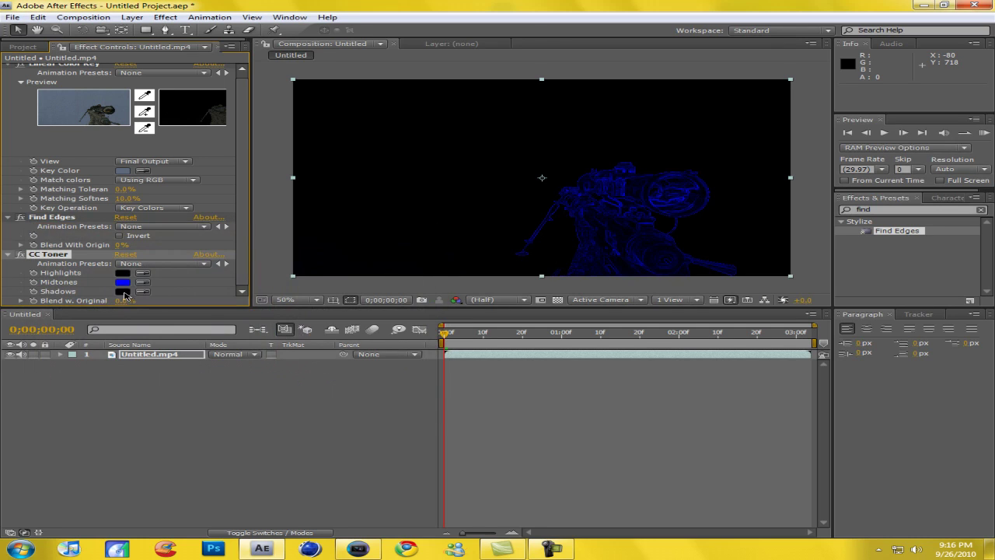
click(122, 292)
click(268, 303)
click(248, 249)
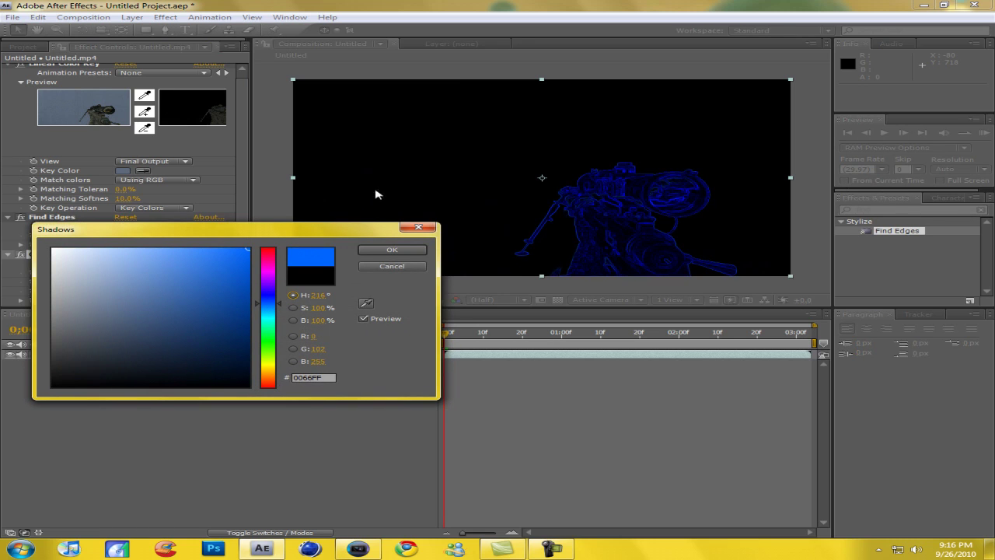
click(392, 250)
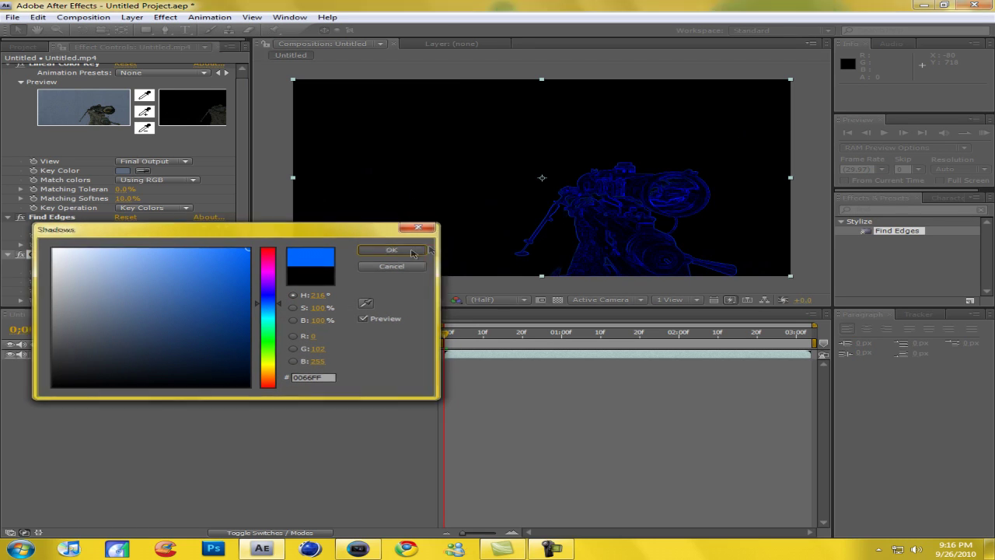
- Change CC Toner's Highlights to 3000FF and its Shadows to 0006FF
click(125, 276)
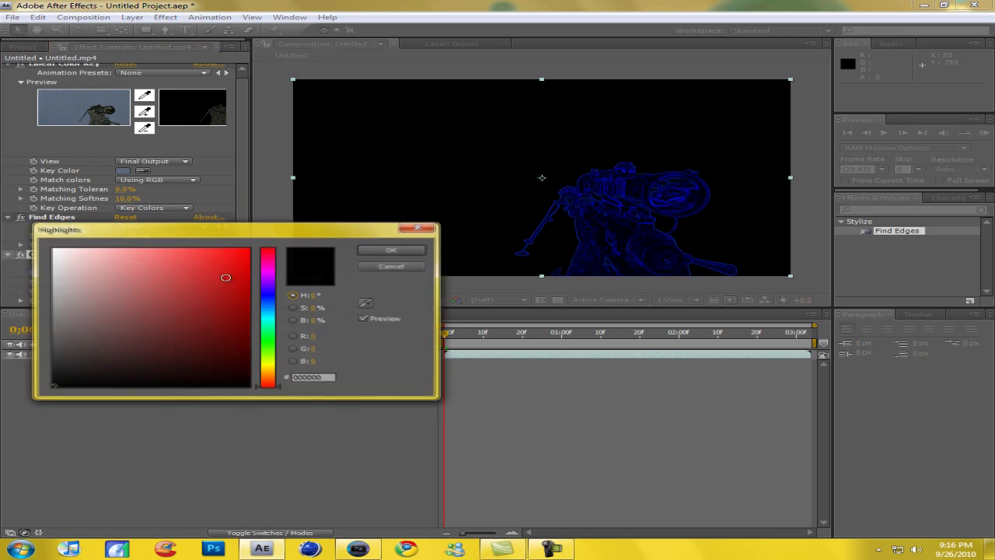
drag(279, 297, 333, 160)
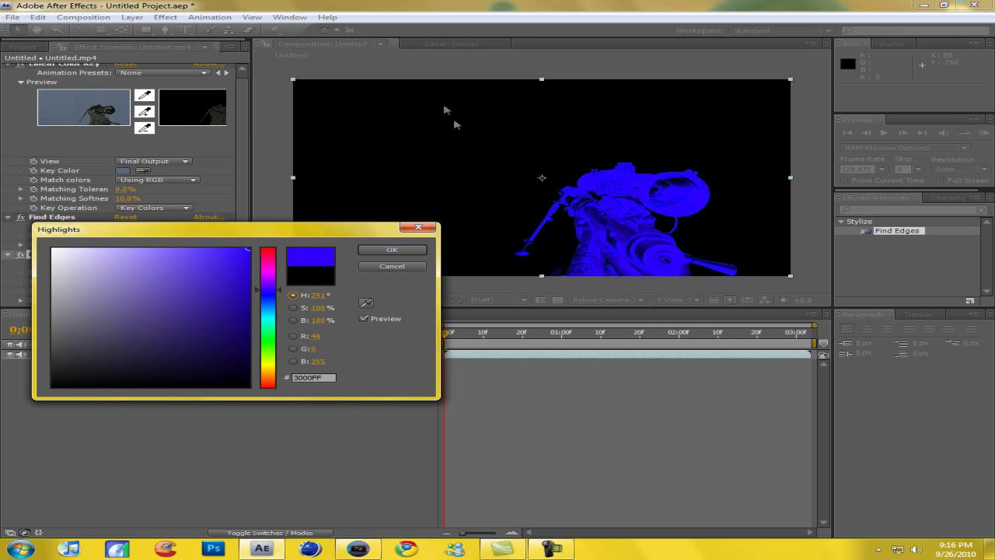
click(392, 250)
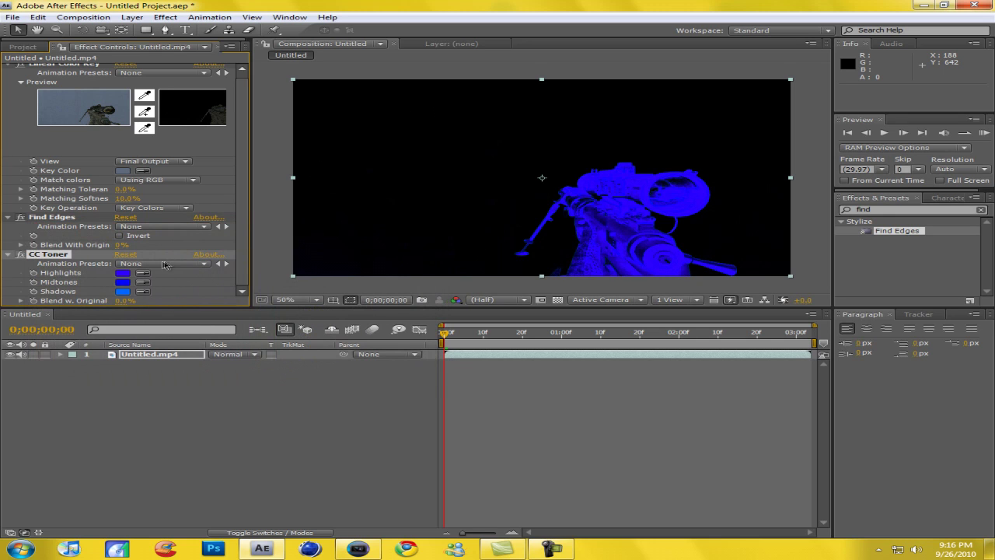
click(122, 291)
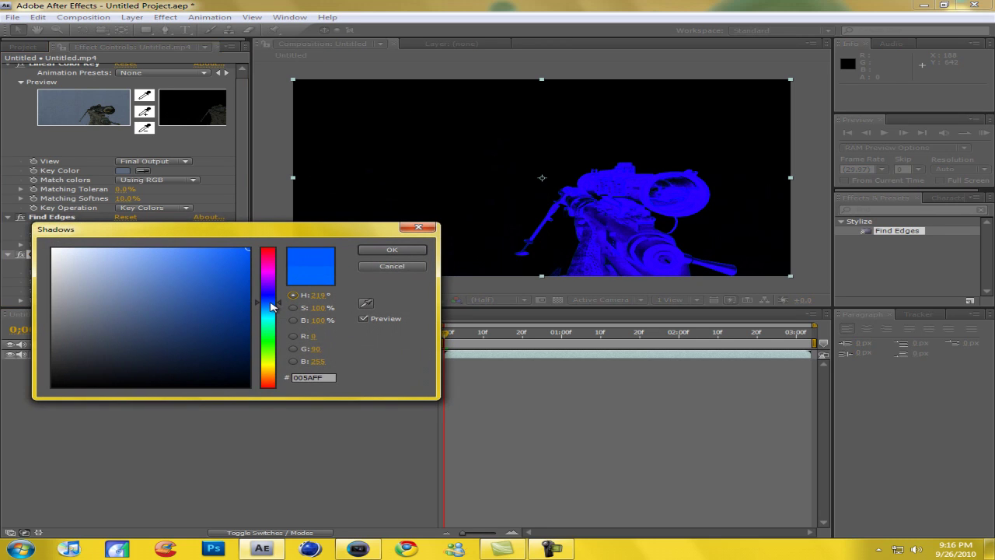
drag(271, 307, 271, 300)
drag(309, 231, 353, 216)
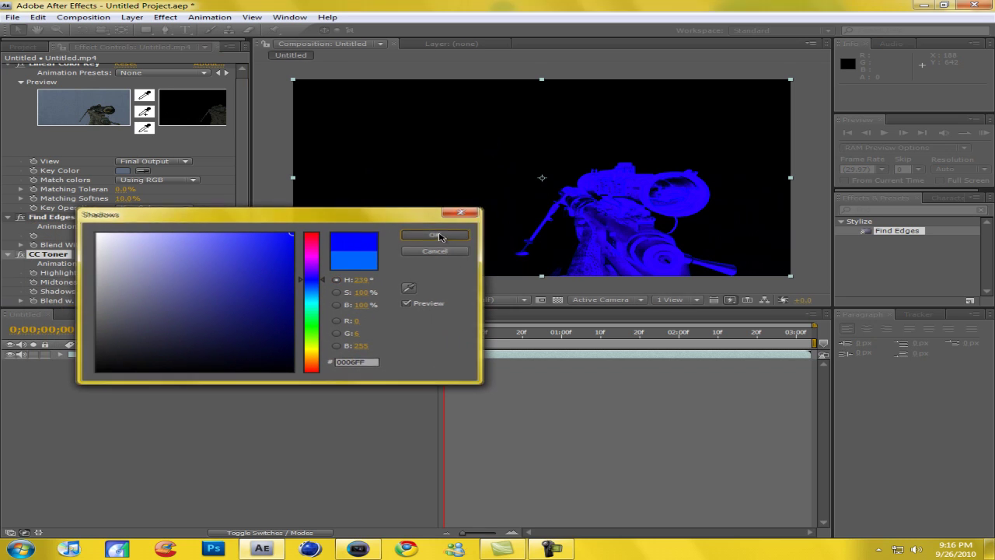
click(439, 236)
- RAM-preview the toned clip and render the composition to Untitled.avi with Best Settings and Lossless output
click(983, 132)
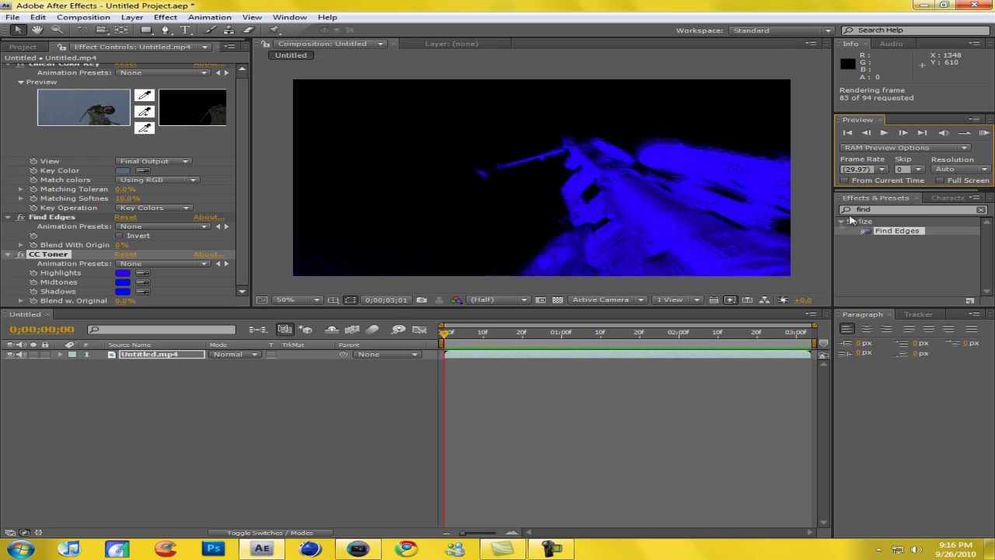
click(981, 134)
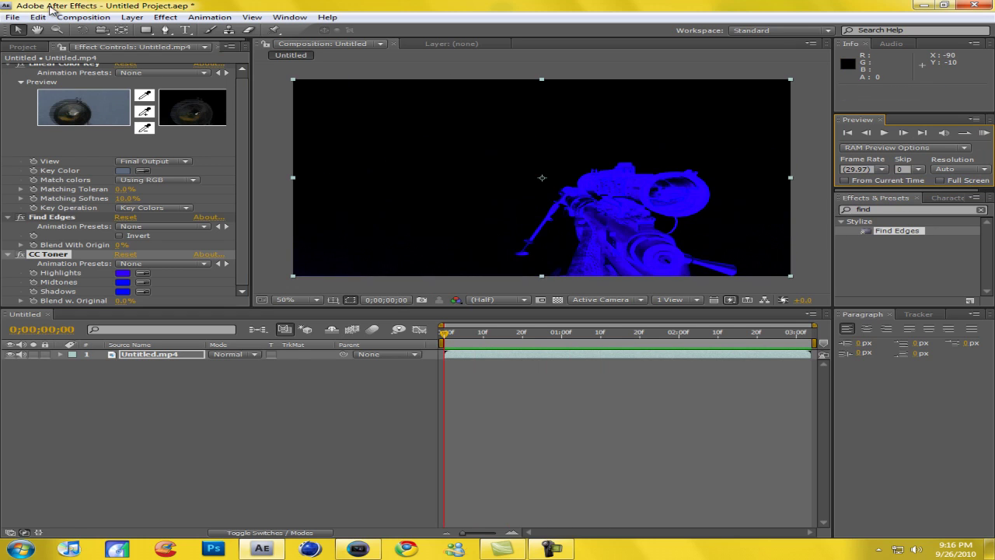
key(ctrl+m)
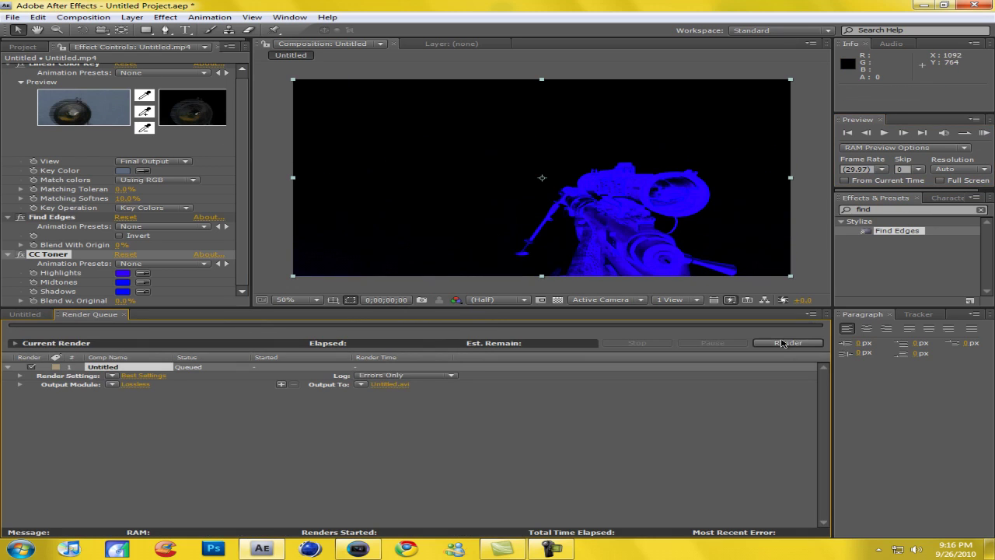
click(783, 343)
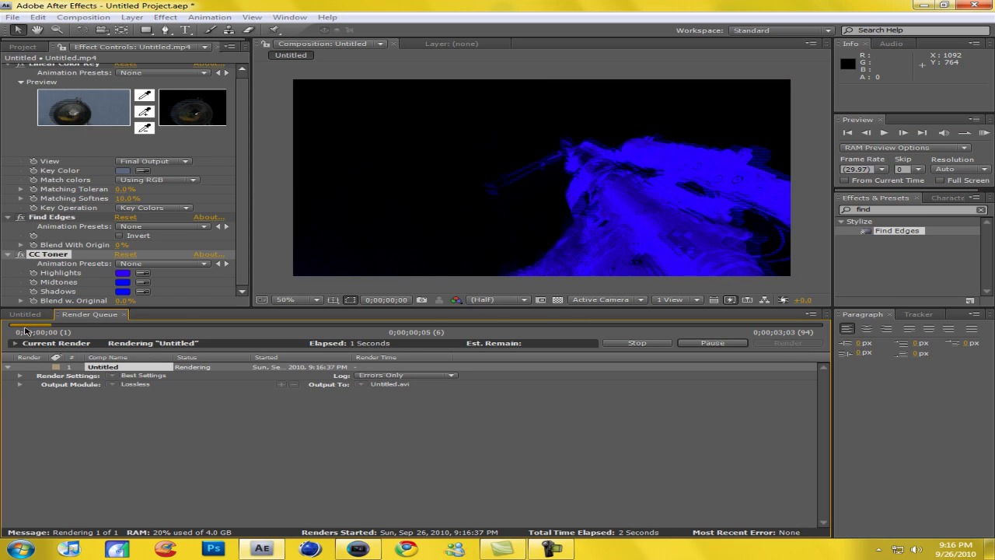
click(551, 547)
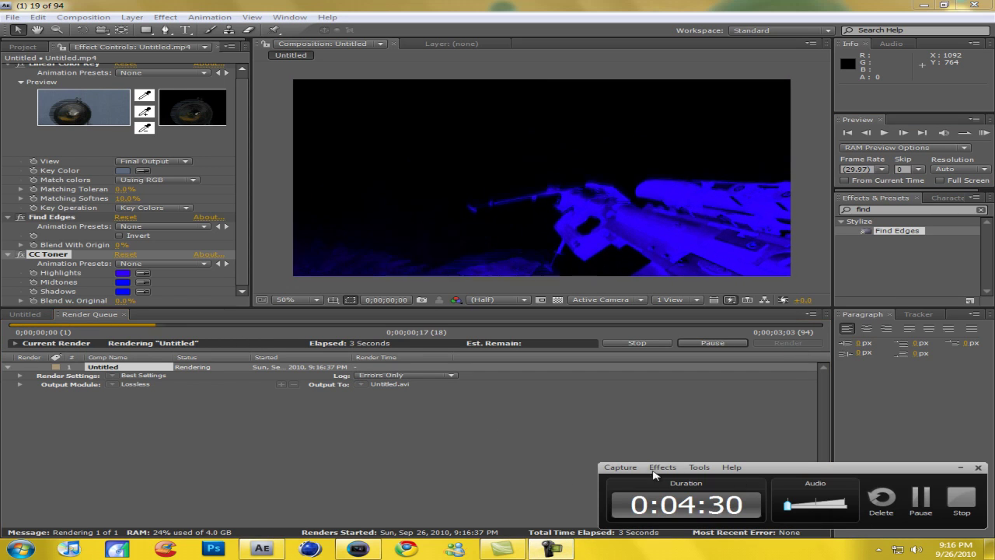
click(551, 547)
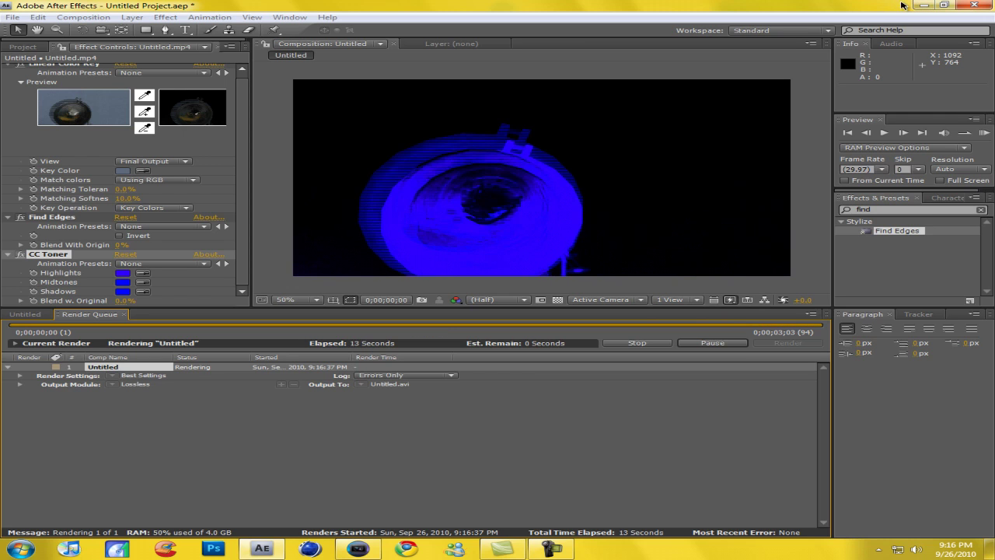
- Bring the rendered blue rifle clip from the desktop into Vegas Pro, placing it on the video track past the TUT clip's end
click(923, 6)
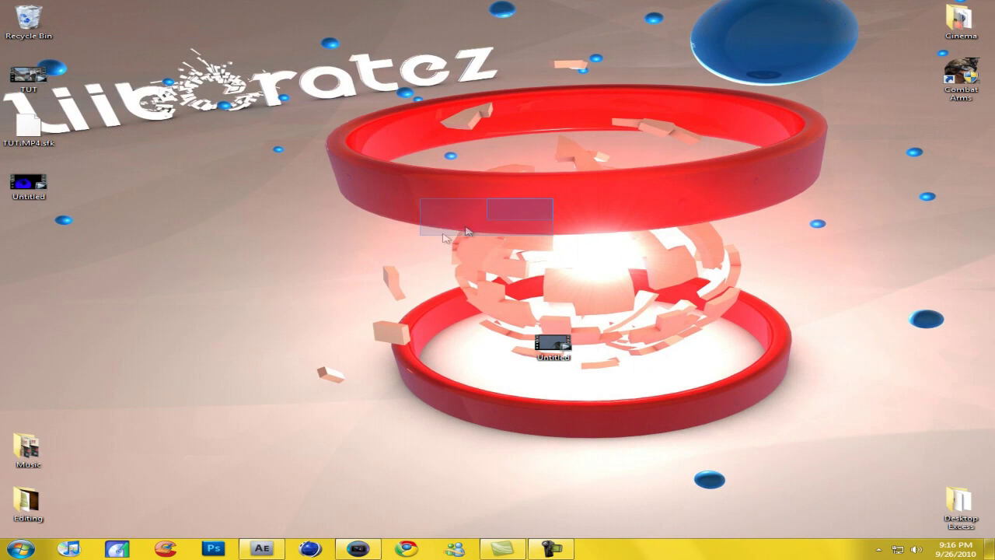
drag(29, 185, 699, 331)
- Delete the original gun-movement video segment between the two splits and move the blue rifle clip into the gap
click(572, 327)
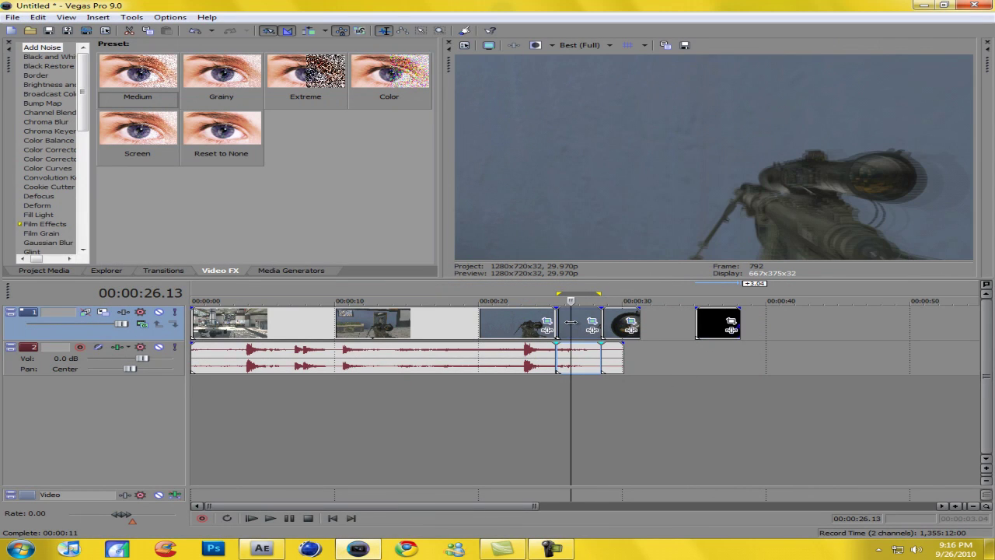
click(570, 321)
drag(579, 328, 819, 331)
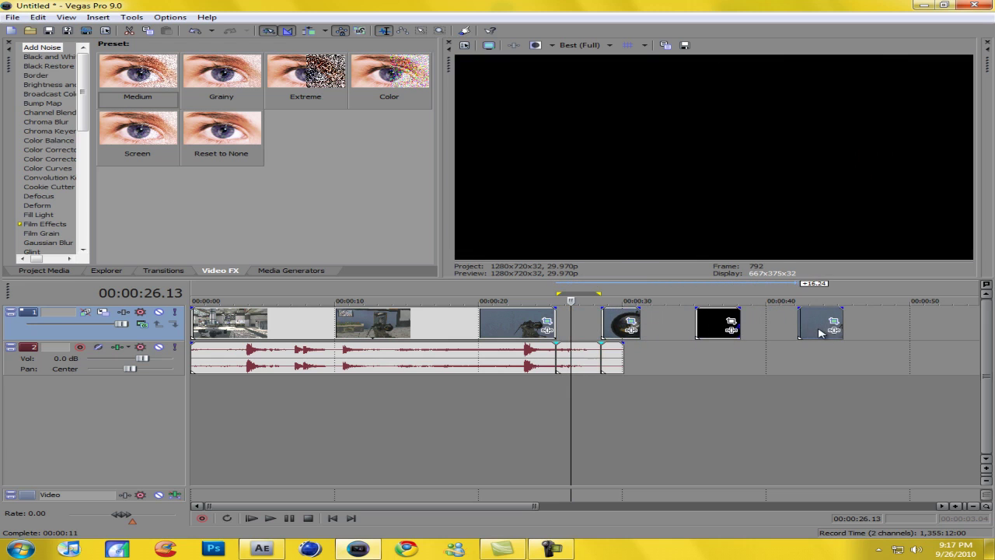
key(Delete)
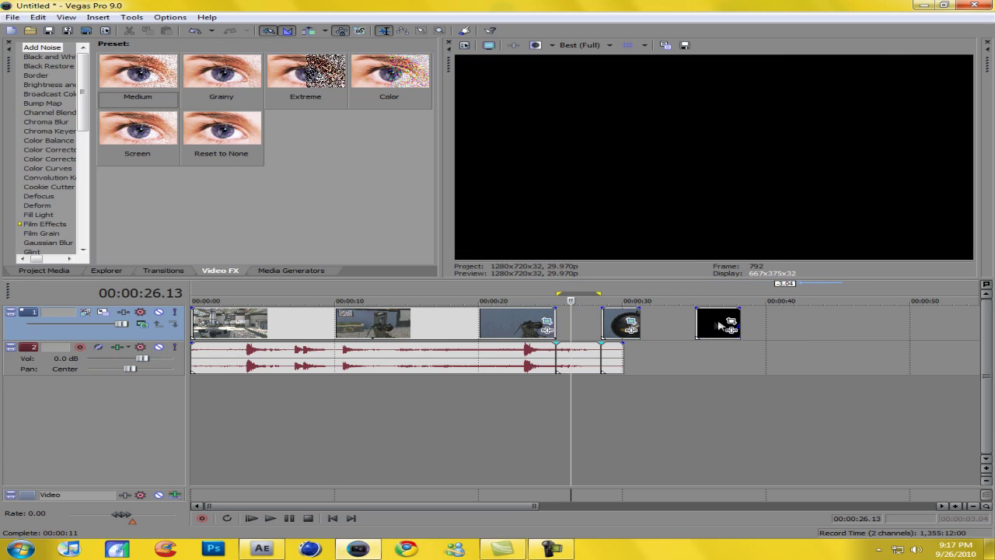
drag(721, 327, 566, 327)
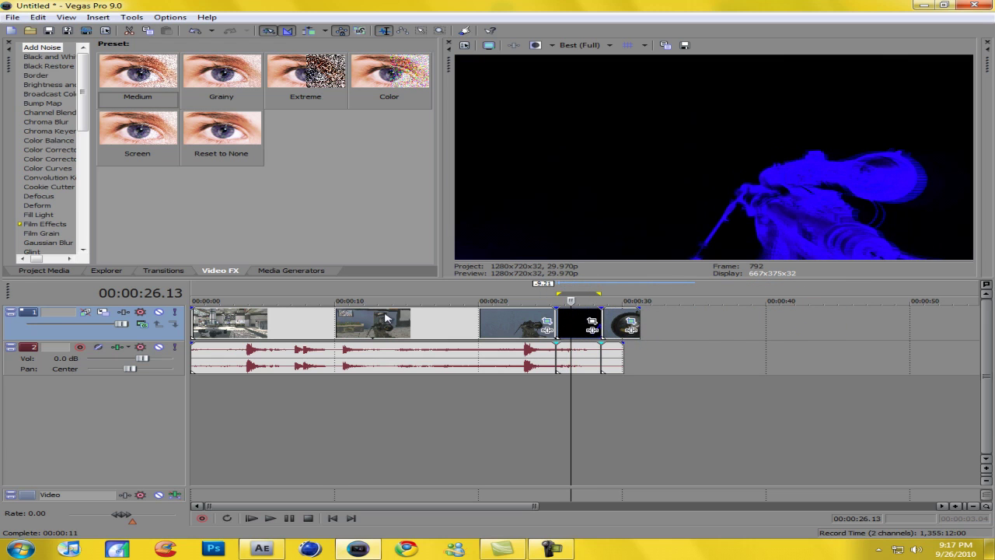
- Play the timeline from 00:00:23.04 to check the cuts into and out of the blue rifle clip
scroll(386, 317, down, 4)
key(ctrl+Home)
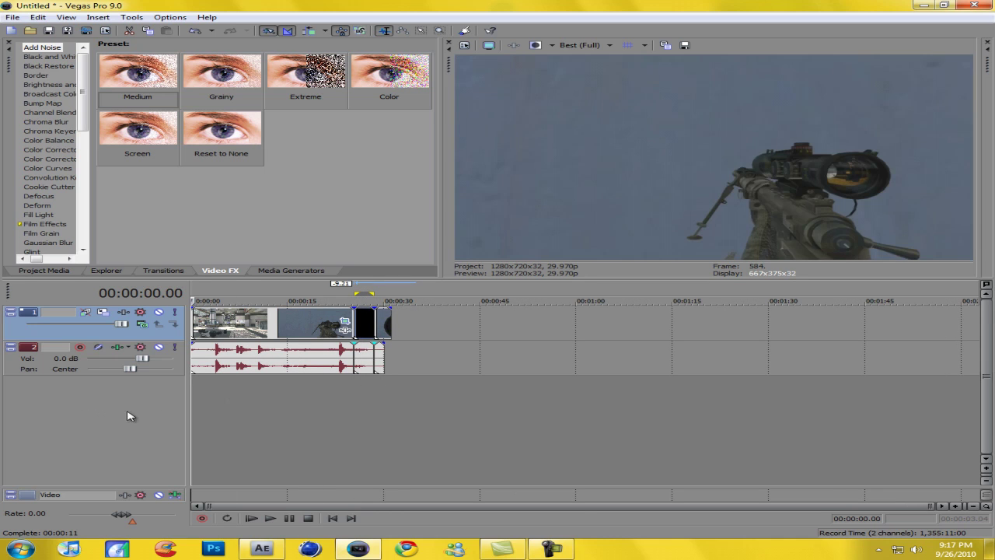
key(space)
key(space)
click(340, 317)
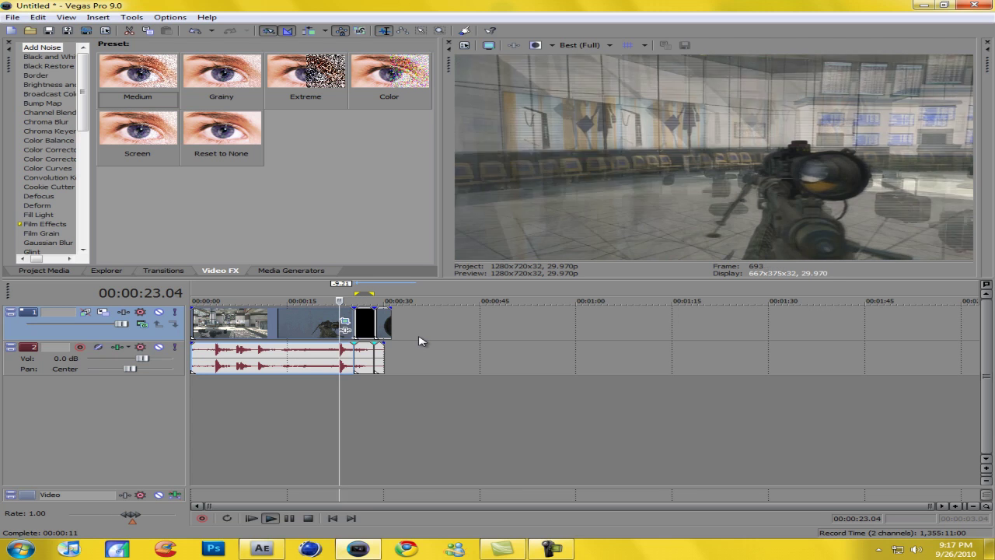
key(space)
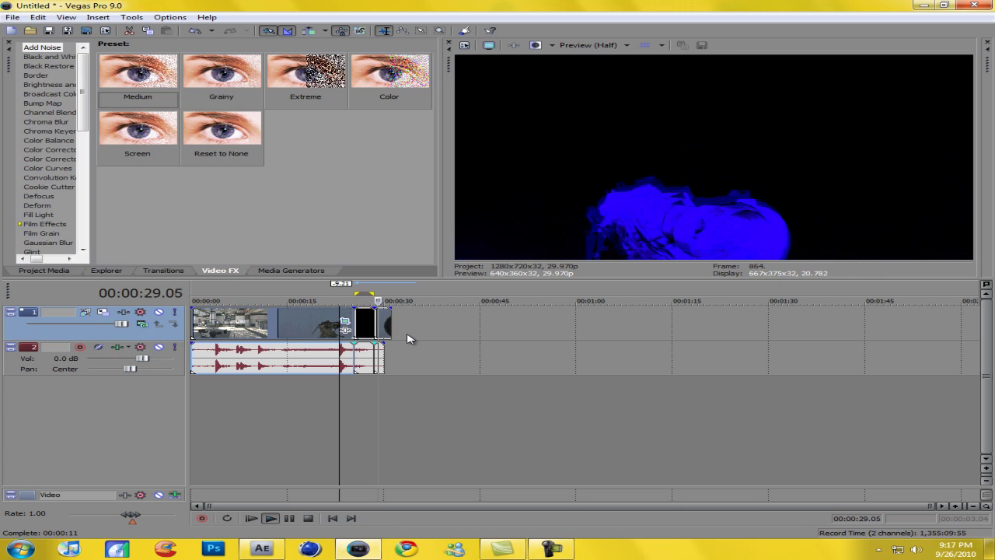
key(space)
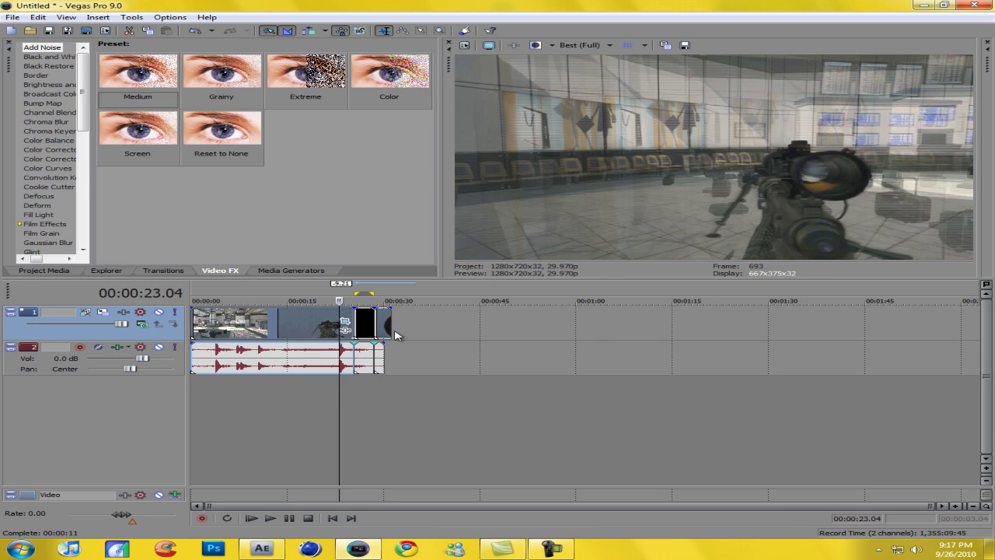
click(551, 549)
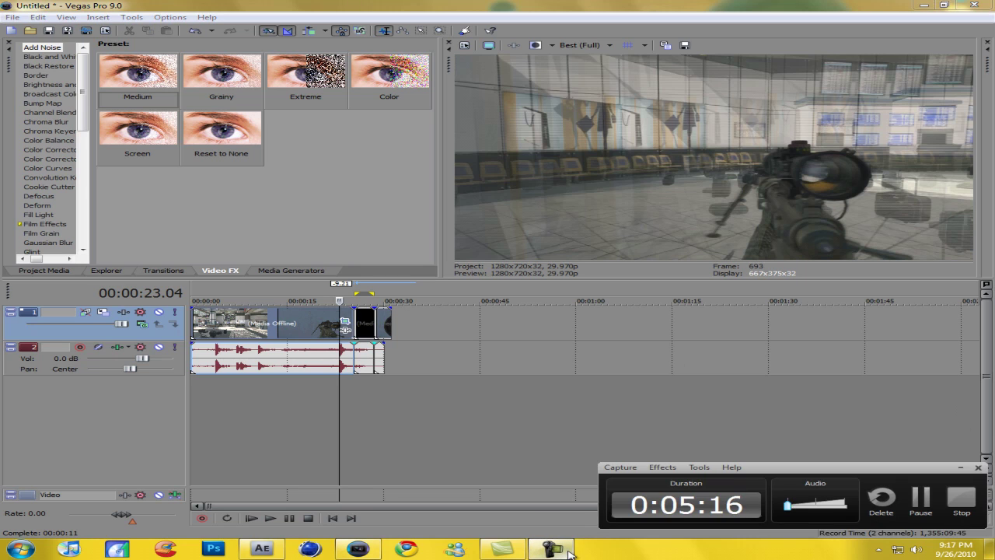
click(568, 553)
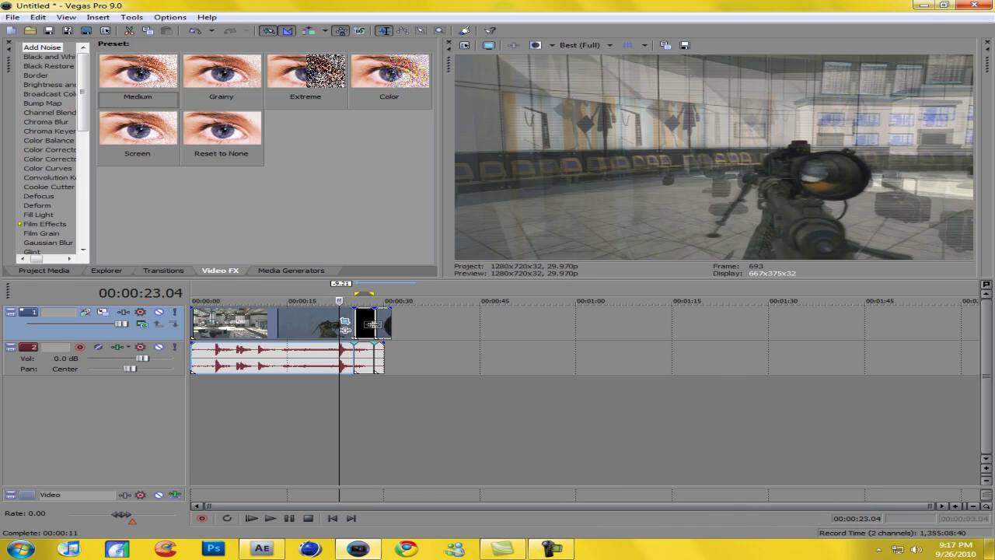
- Move the last gameplay segment about 4 seconds later and place the cursor at 00:00:28.13 to view the blue rifle clip's final frames
drag(383, 323, 408, 323)
click(371, 319)
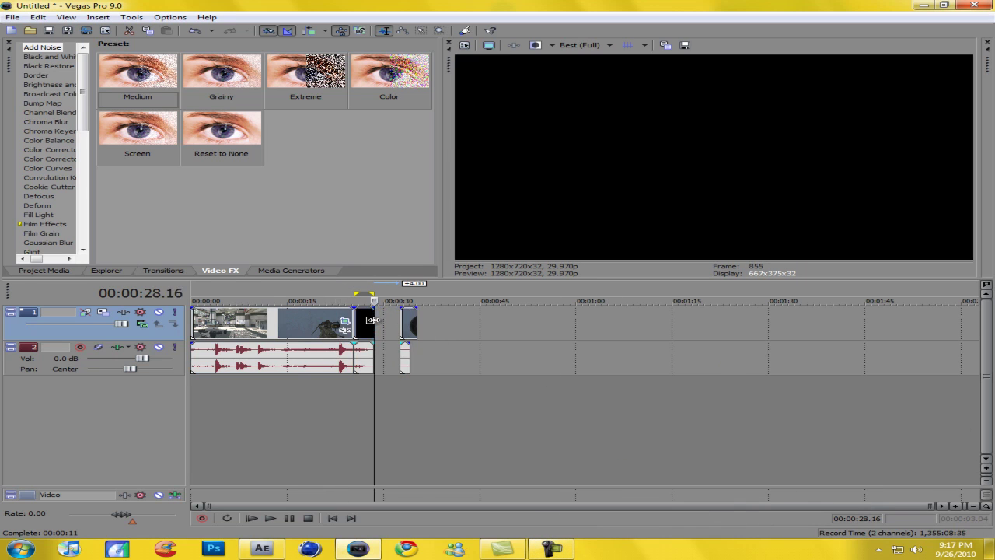
key(Left)
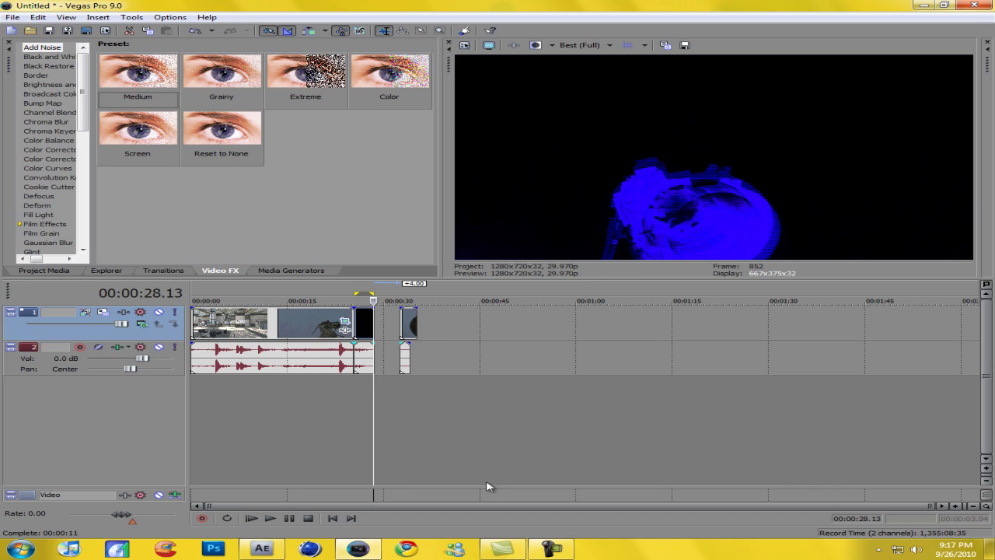
drag(376, 398, 354, 399)
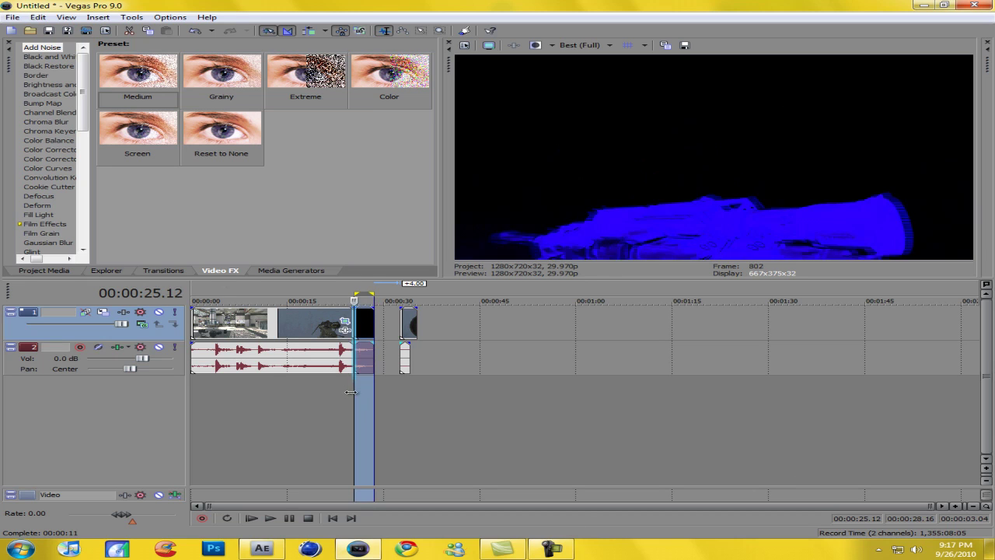
drag(274, 402, 482, 417)
click(557, 415)
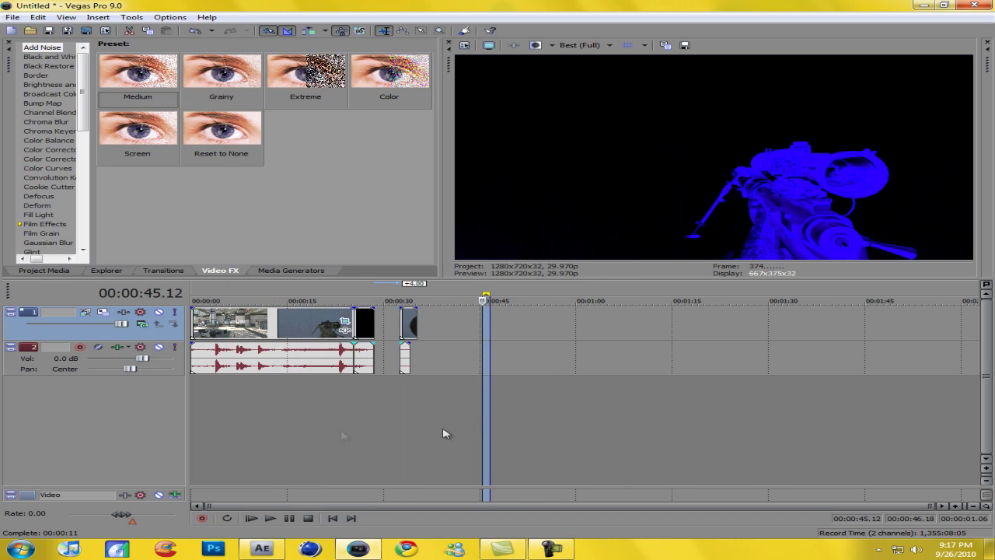
click(274, 429)
drag(544, 460, 550, 459)
click(642, 432)
click(400, 429)
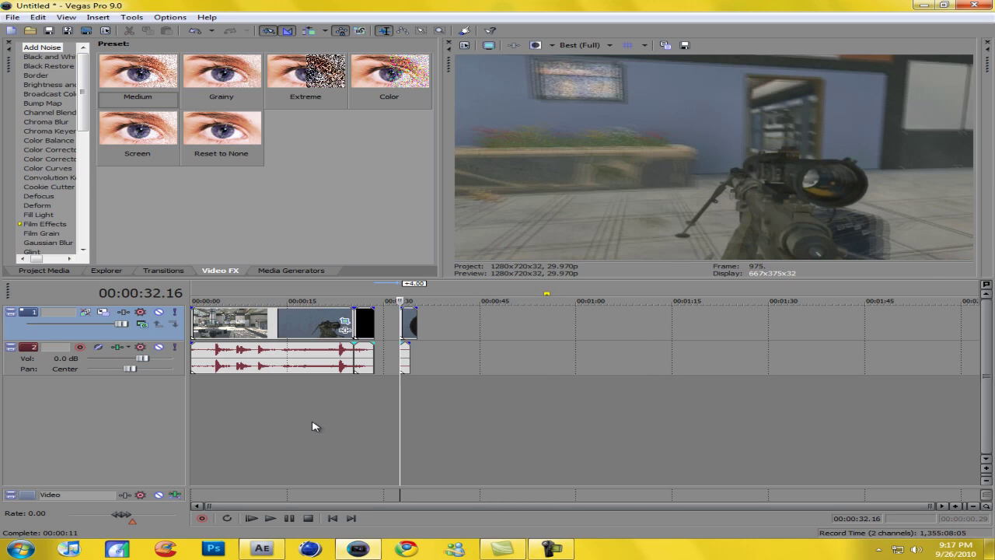
click(312, 420)
click(522, 411)
click(303, 414)
click(572, 408)
click(306, 414)
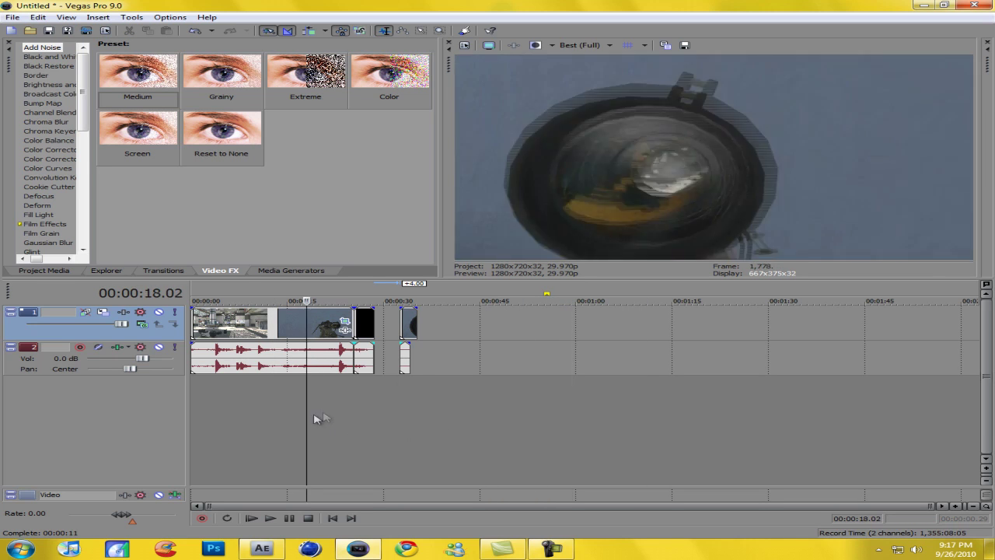
click(610, 416)
click(374, 419)
click(279, 420)
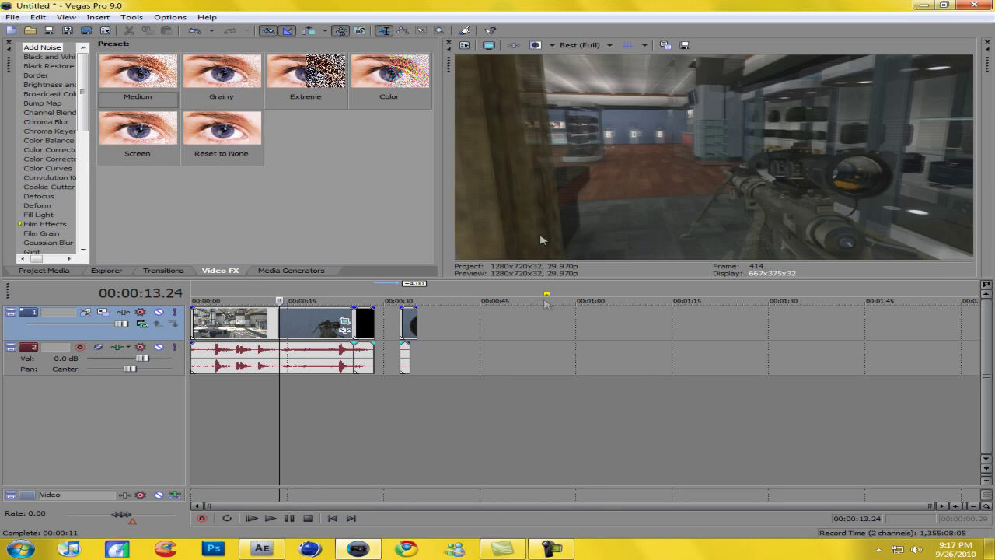
click(551, 548)
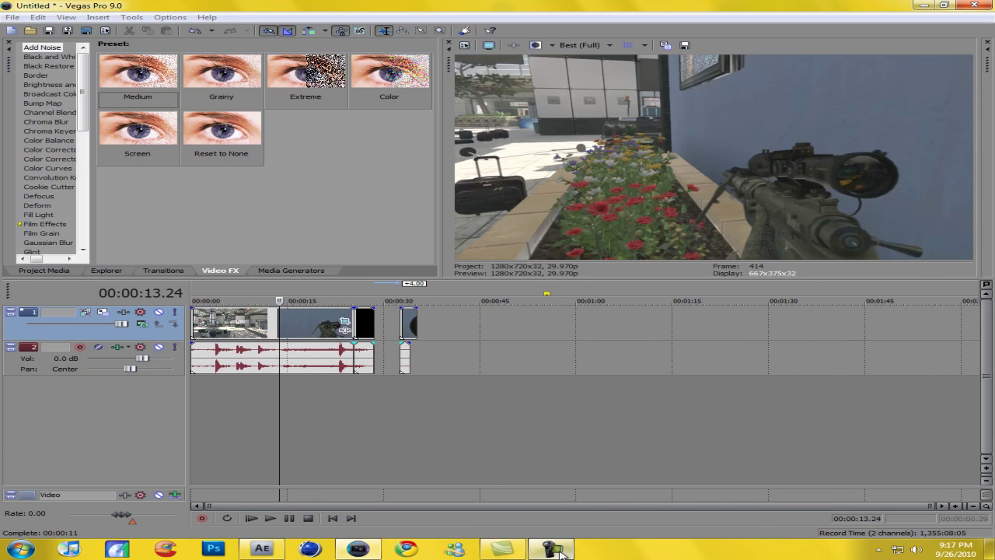